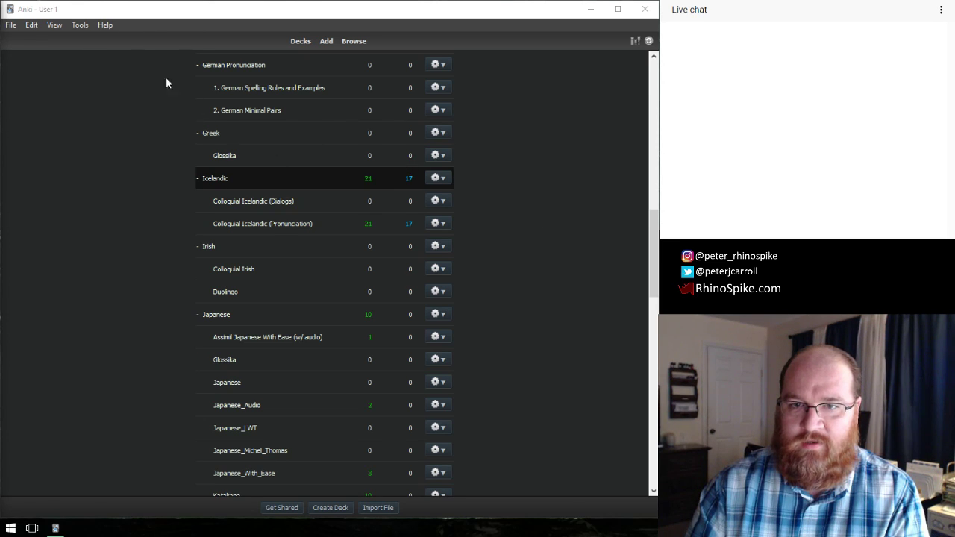
# - In the Note Types manager, check the Text, Extra and Hint fields of Cloze (type-in)
pyautogui.click(80, 25)
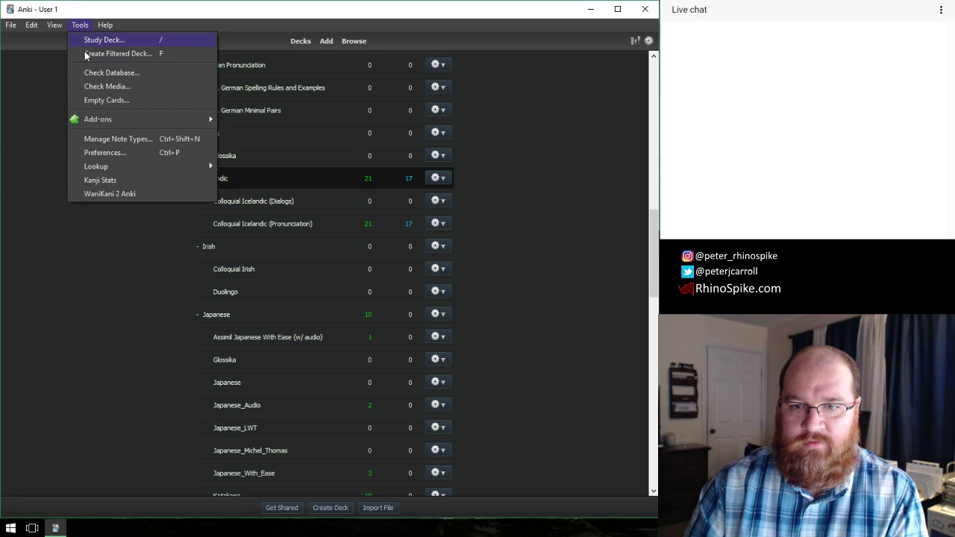
pyautogui.click(132, 139)
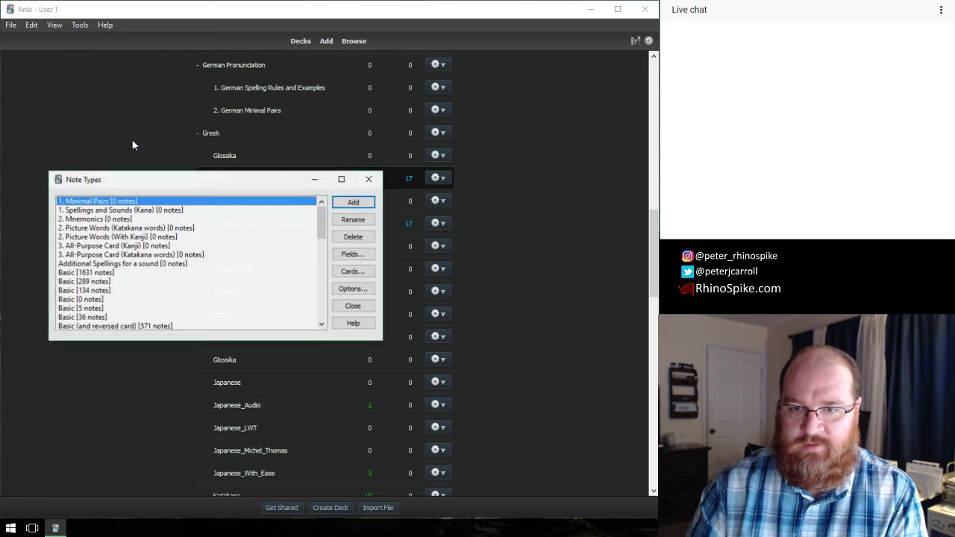
pyautogui.scroll(-6, 153, 276)
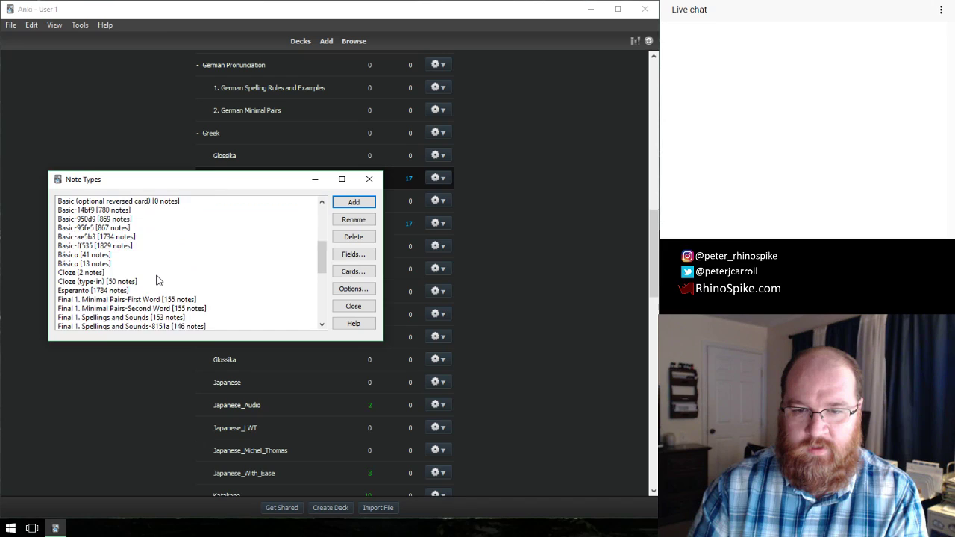
pyautogui.click(84, 257)
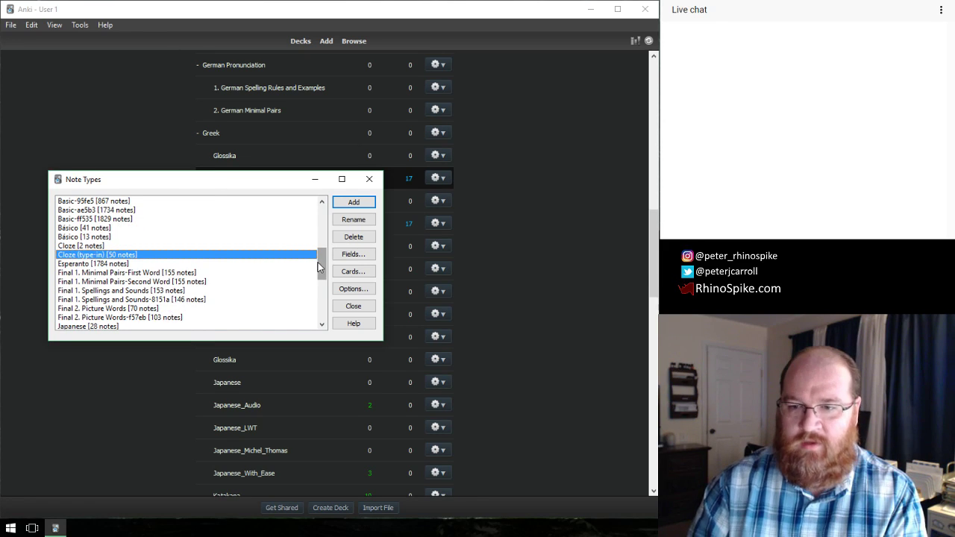
pyautogui.click(360, 256)
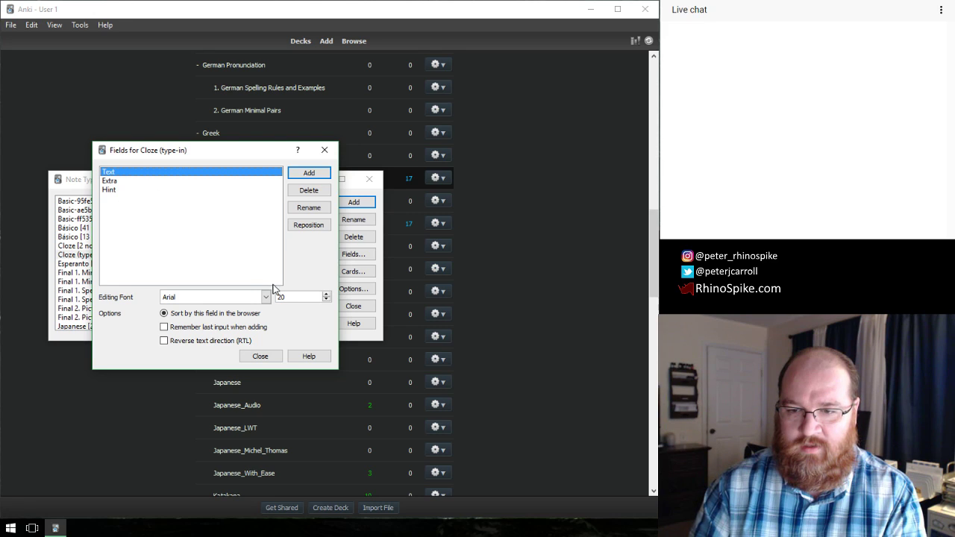
pyautogui.click(260, 357)
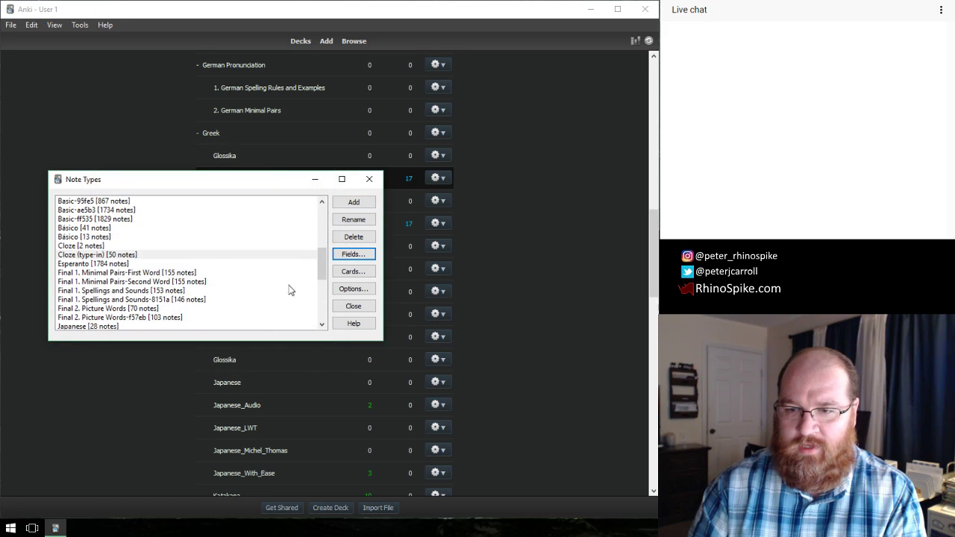
pyautogui.click(102, 246)
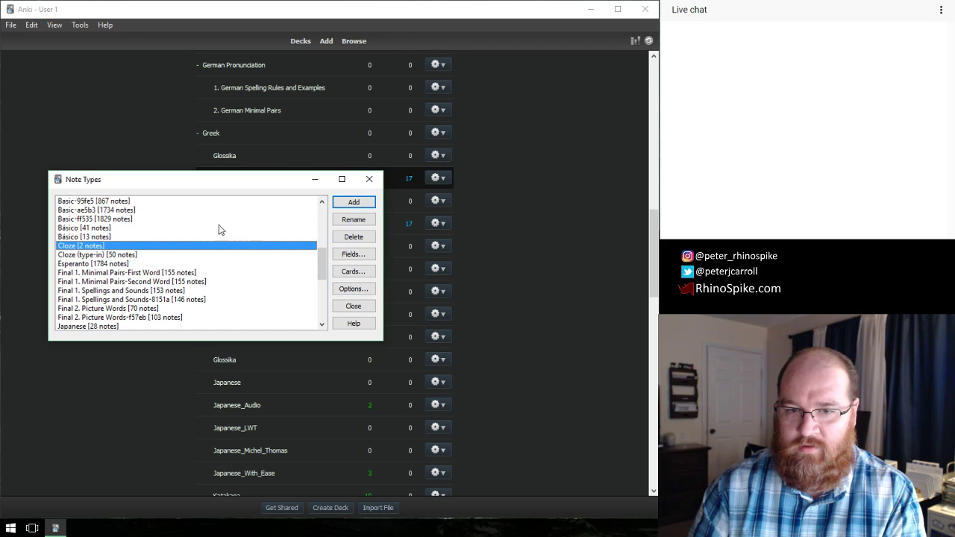
pyautogui.click(354, 203)
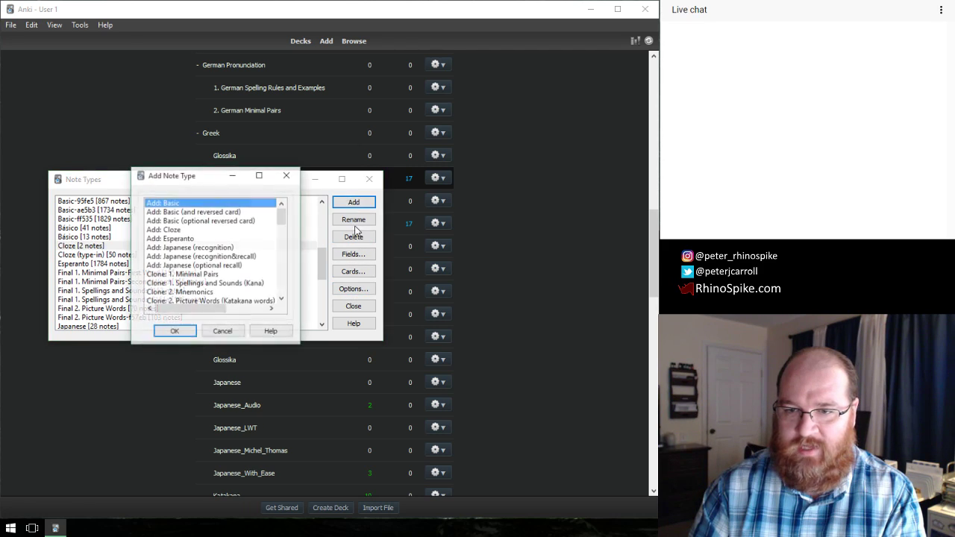
pyautogui.scroll(-3, 192, 263)
pyautogui.scroll(1, 189, 254)
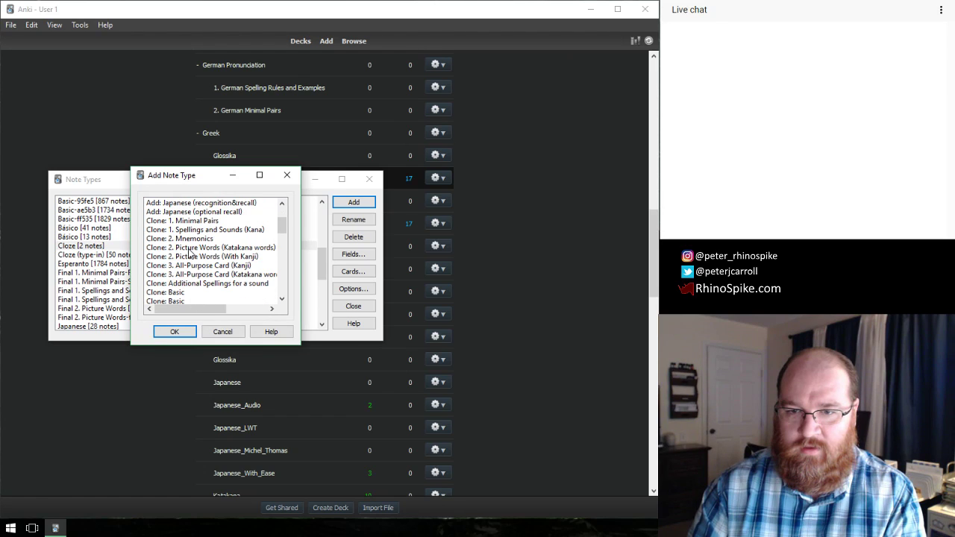
pyautogui.scroll(-6, 190, 254)
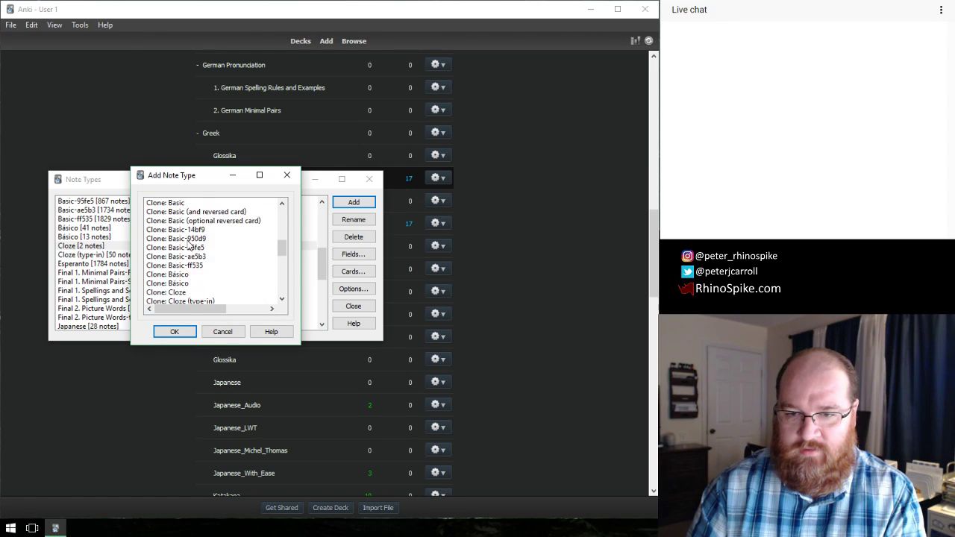
pyautogui.scroll(-1, 189, 244)
pyautogui.click(179, 239)
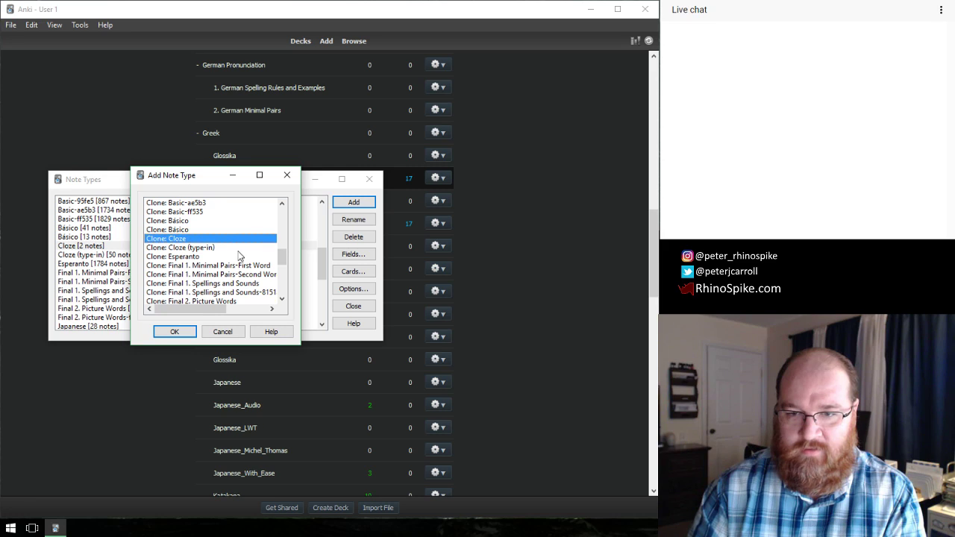
pyautogui.click(181, 332)
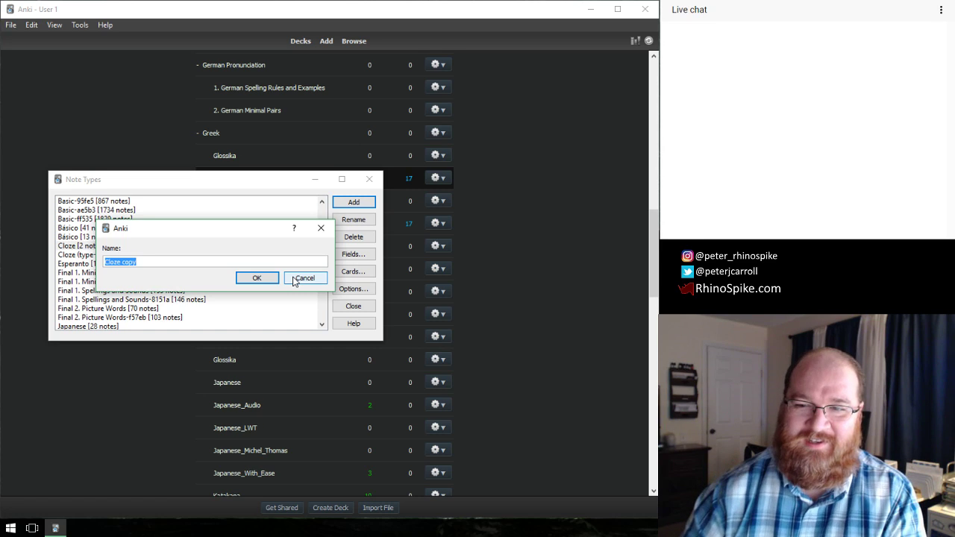
pyautogui.click(297, 279)
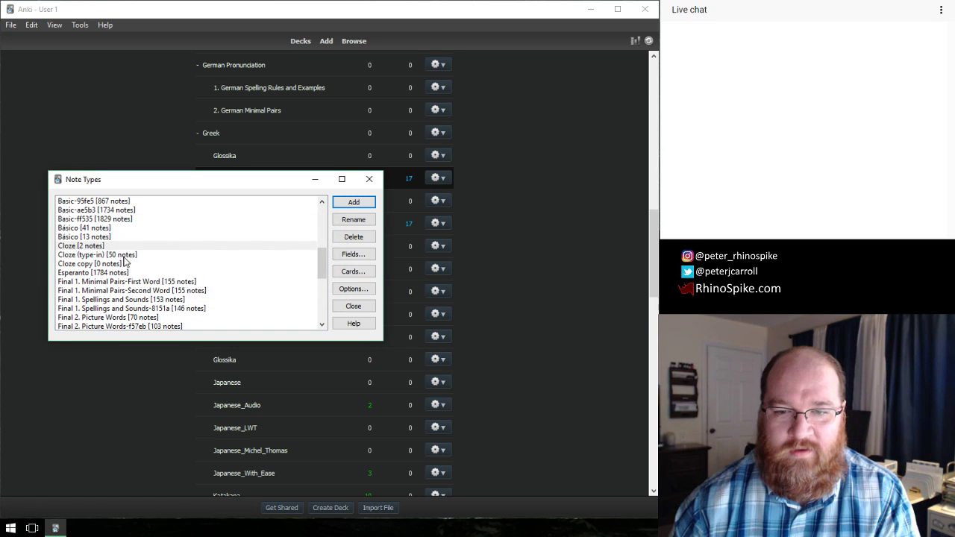
pyautogui.click(109, 265)
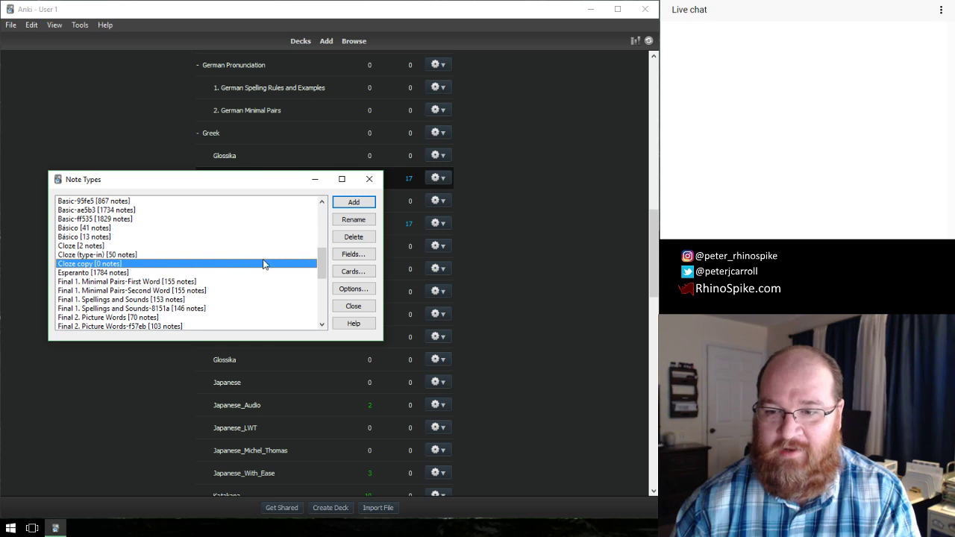
pyautogui.click(353, 237)
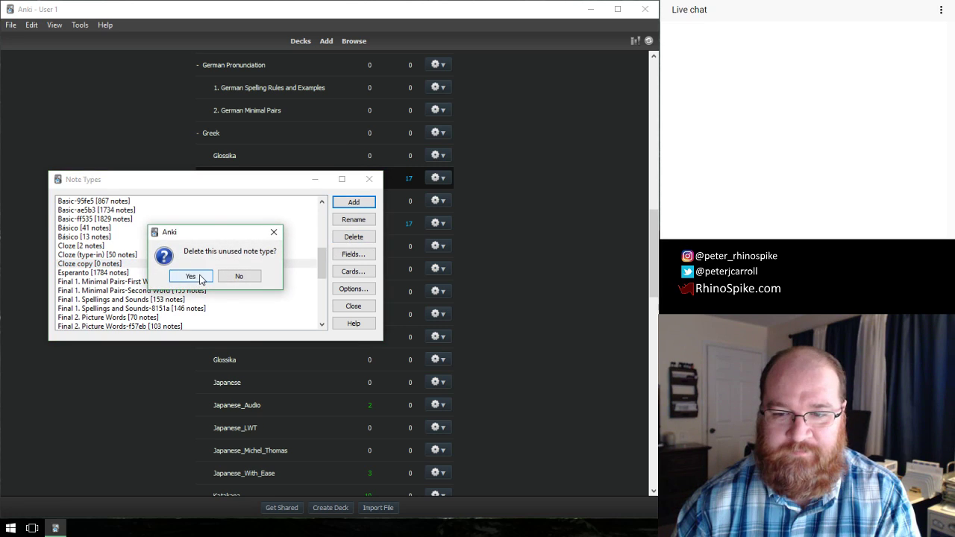
pyautogui.click(199, 278)
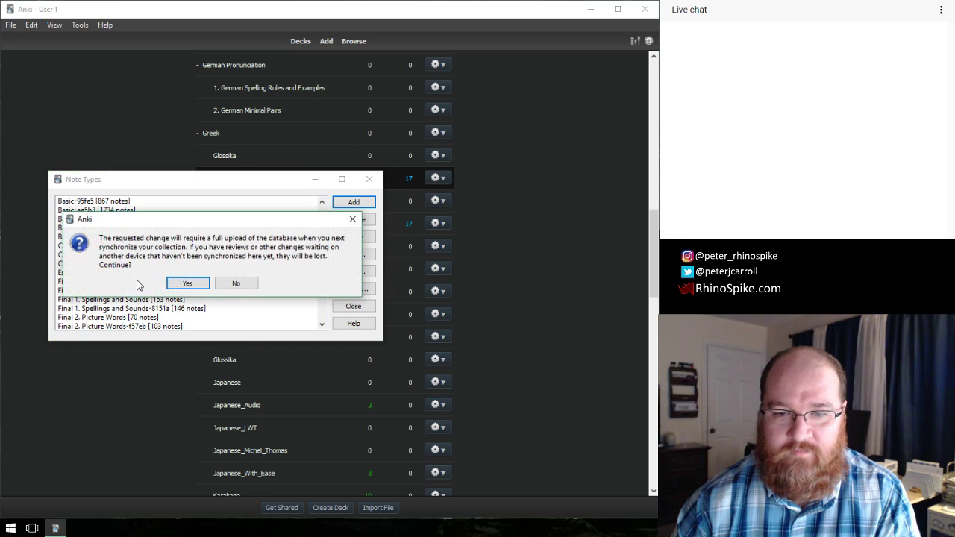
pyautogui.click(191, 285)
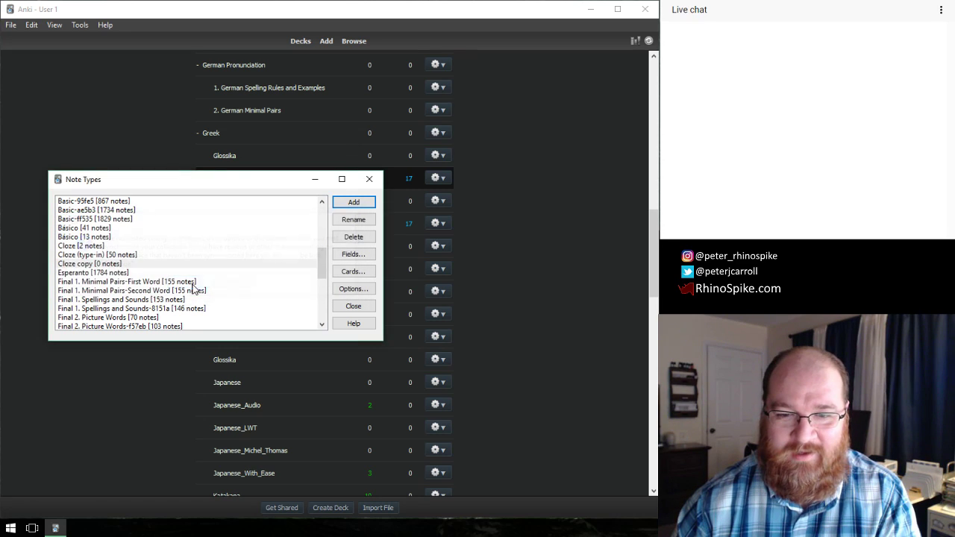
pyautogui.click(121, 254)
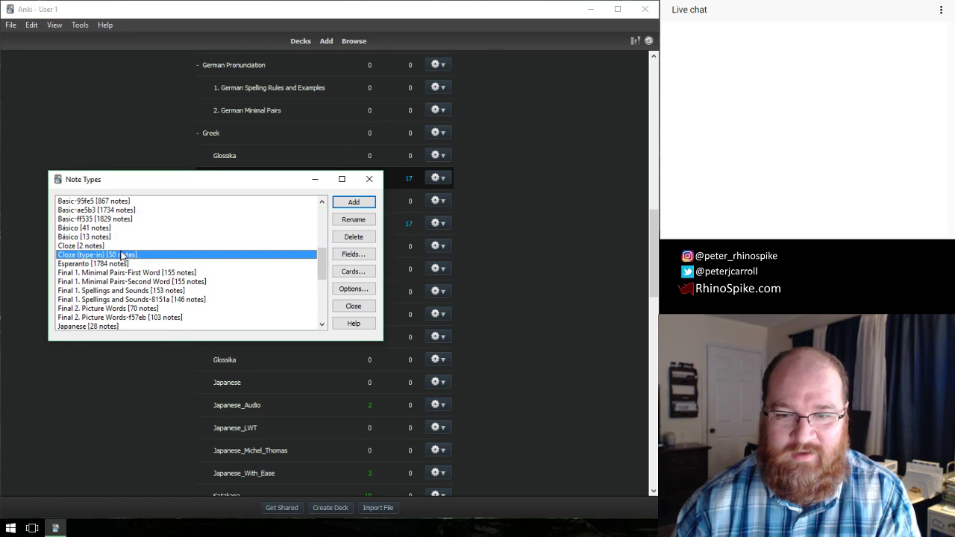
pyautogui.click(353, 255)
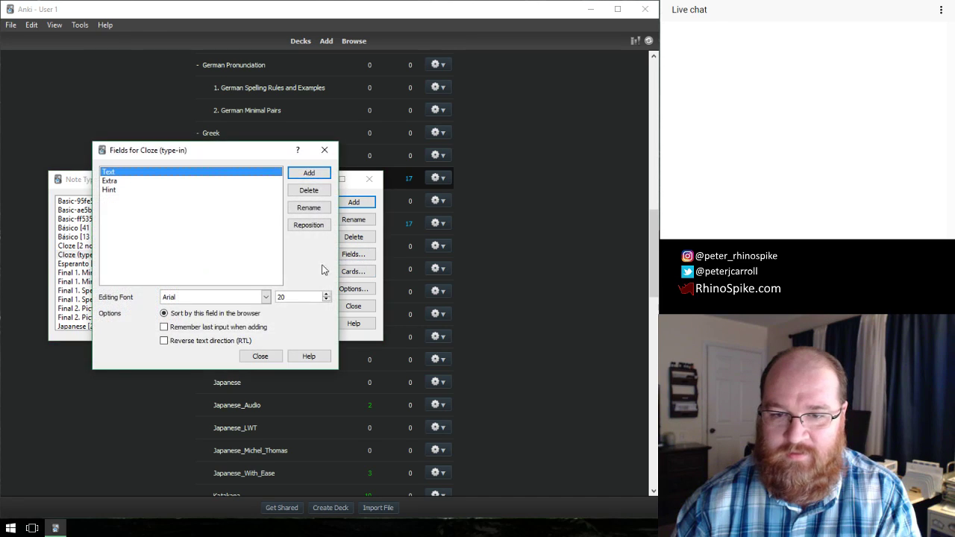
pyautogui.click(118, 191)
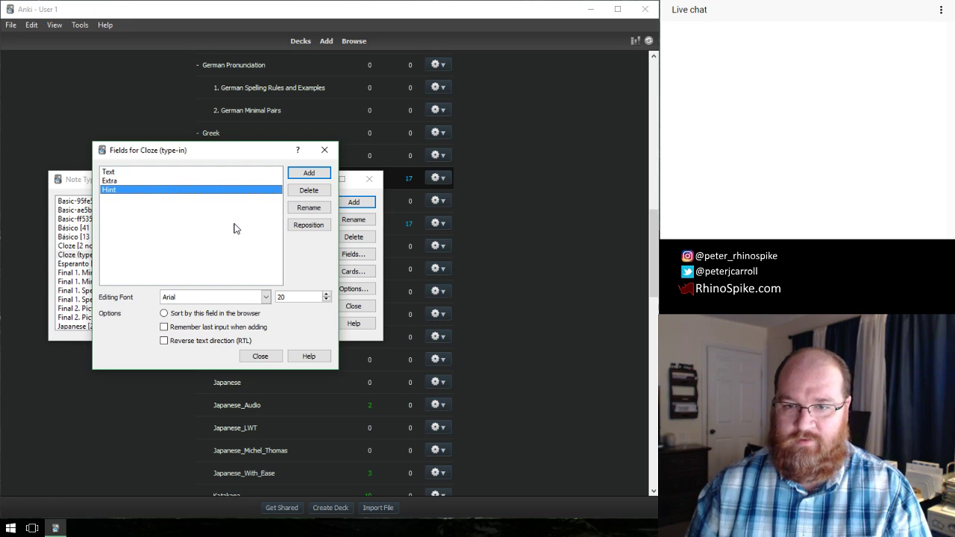
pyautogui.click(259, 356)
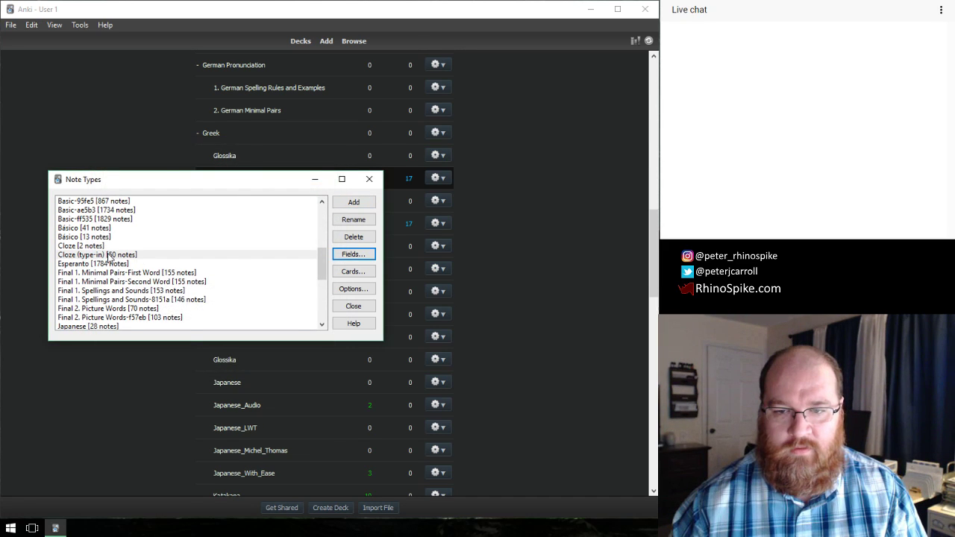
pyautogui.click(363, 275)
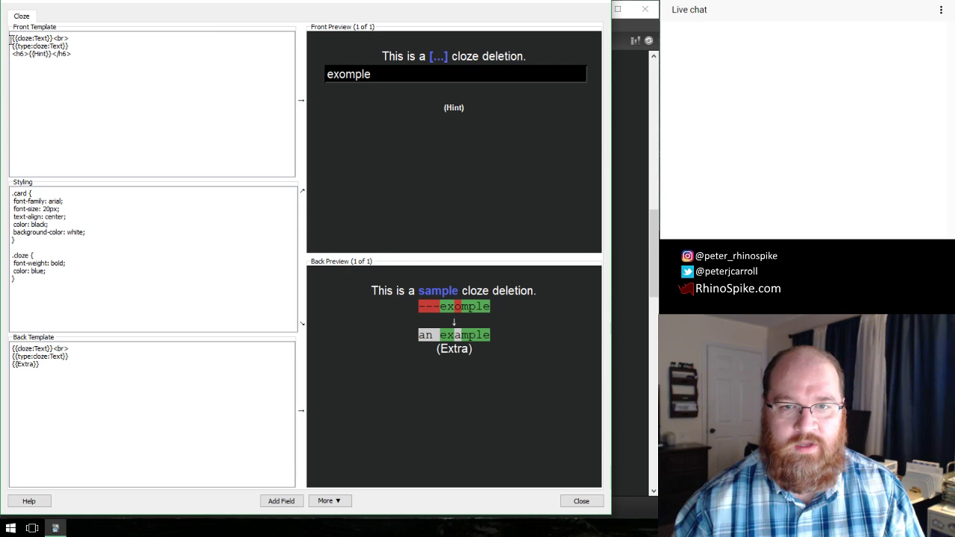
pyautogui.moveTo(12, 37); pyautogui.dragTo(69, 38)
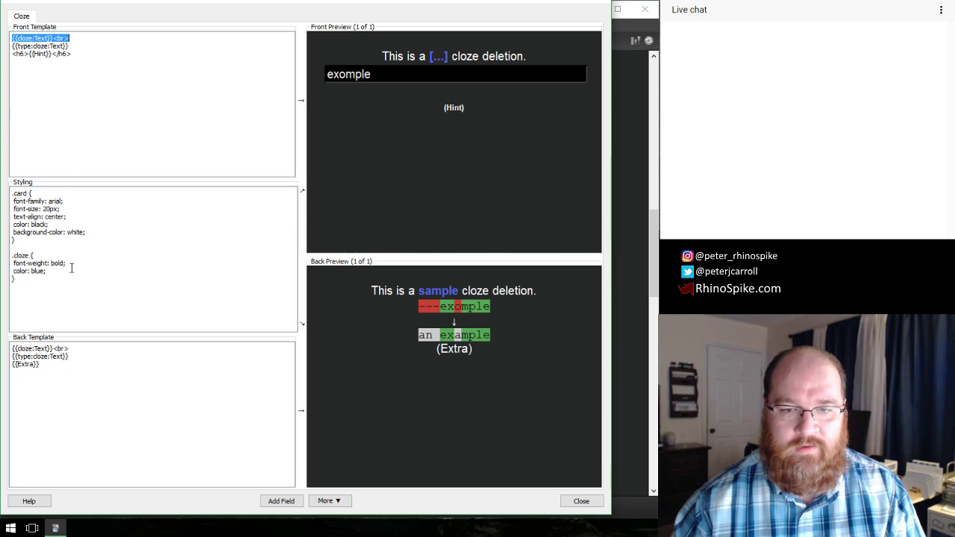
pyautogui.click(67, 367)
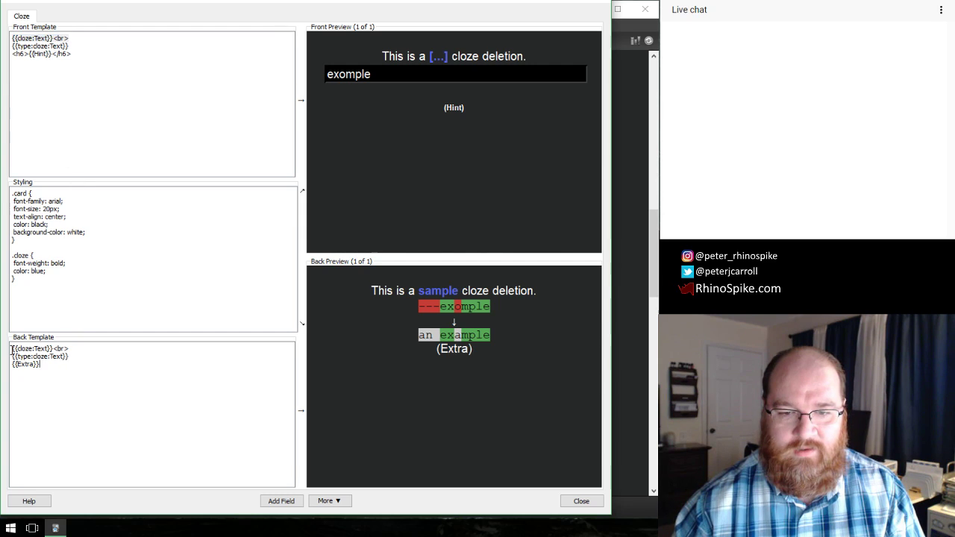
pyautogui.moveTo(12, 348)
pyautogui.mouseDown()
pyautogui.moveTo(69, 348)
pyautogui.moveTo(10, 366)
pyautogui.mouseUp()
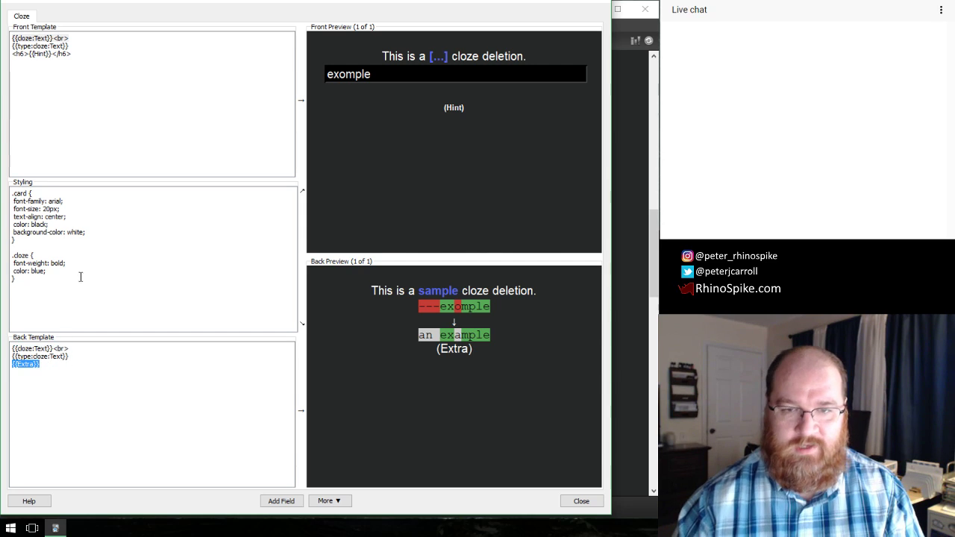
pyautogui.click(101, 68)
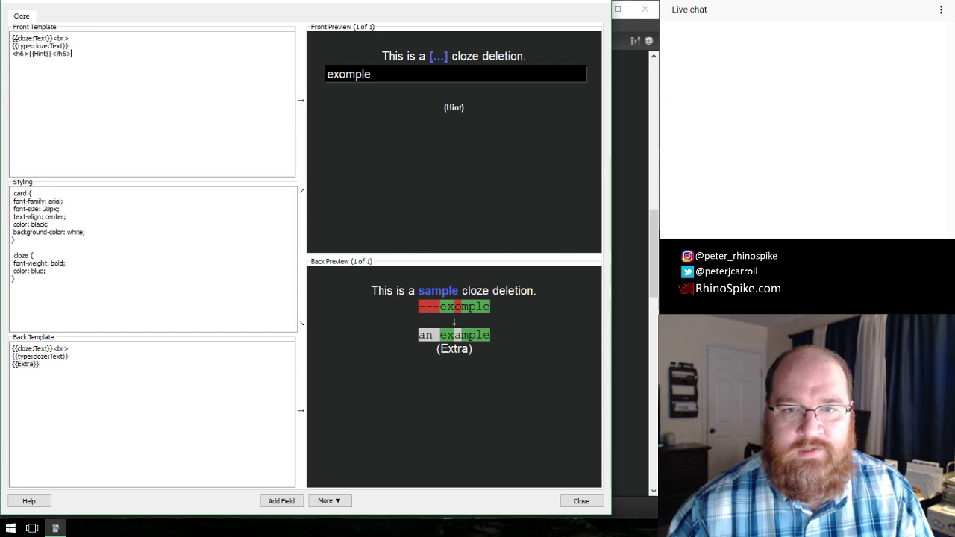
pyautogui.moveTo(12, 46); pyautogui.dragTo(71, 46)
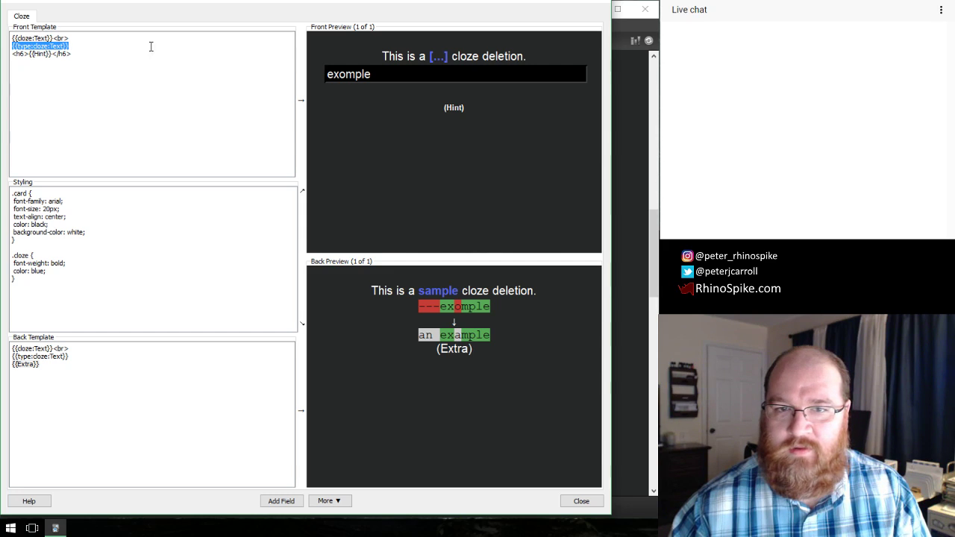
pyautogui.moveTo(12, 38); pyautogui.dragTo(51, 41)
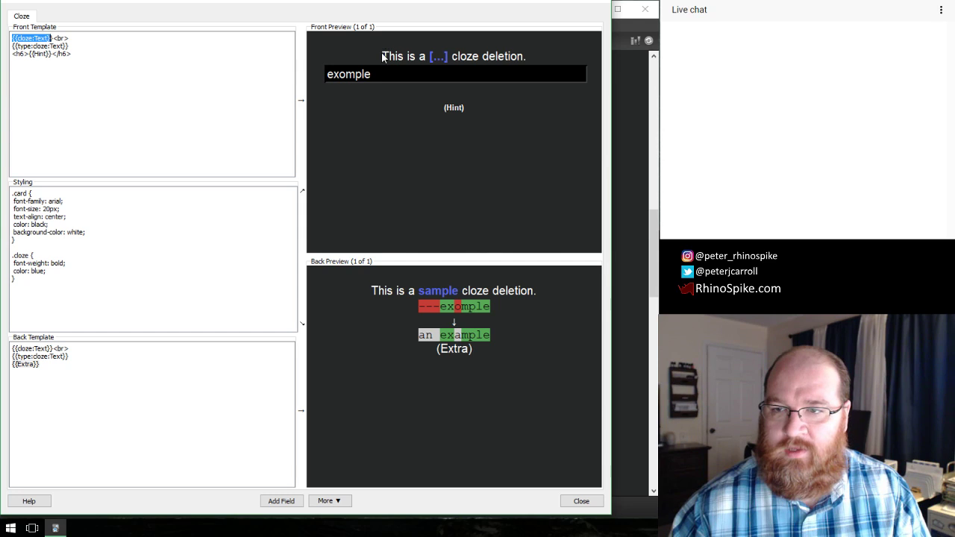
pyautogui.moveTo(382, 56); pyautogui.dragTo(526, 57)
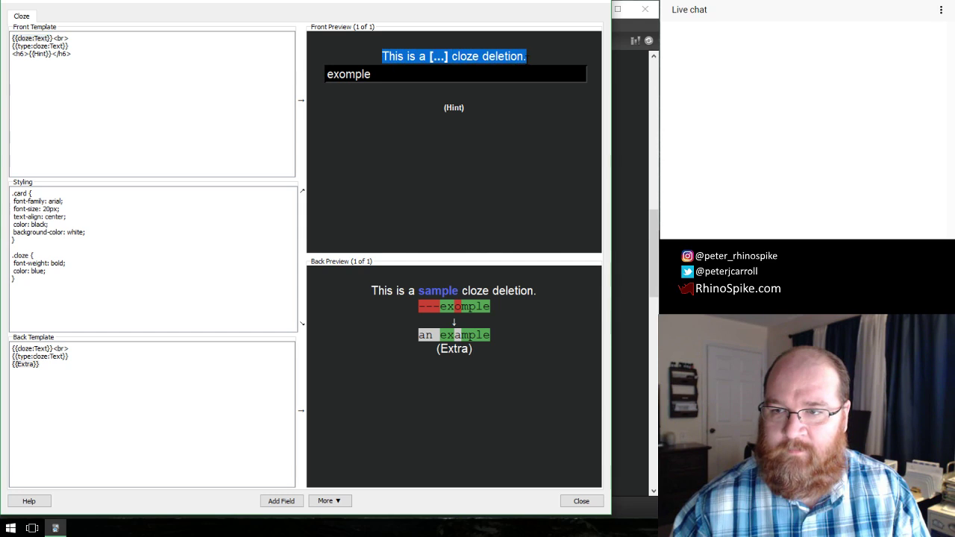
pyautogui.click(527, 57)
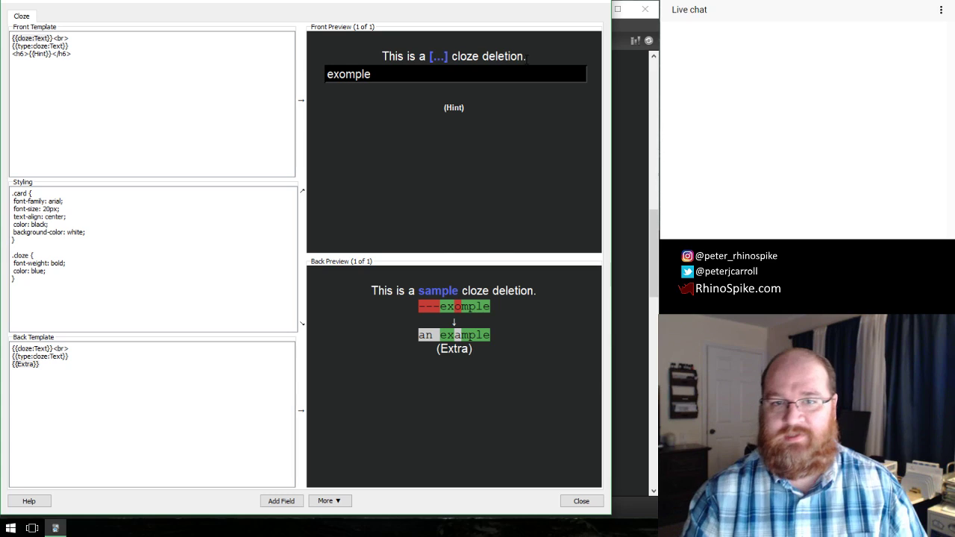
pyautogui.moveTo(71, 46); pyautogui.dragTo(12, 46)
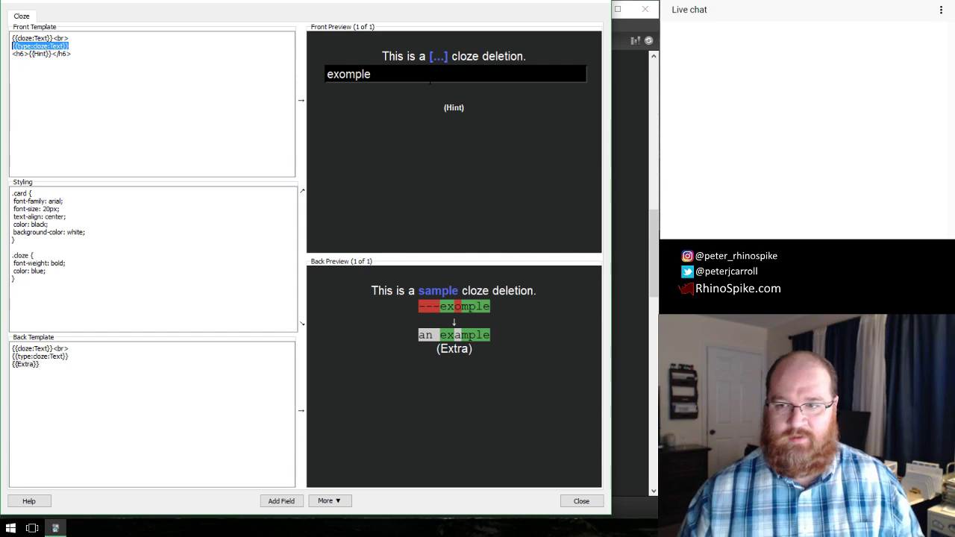
pyautogui.click(73, 54)
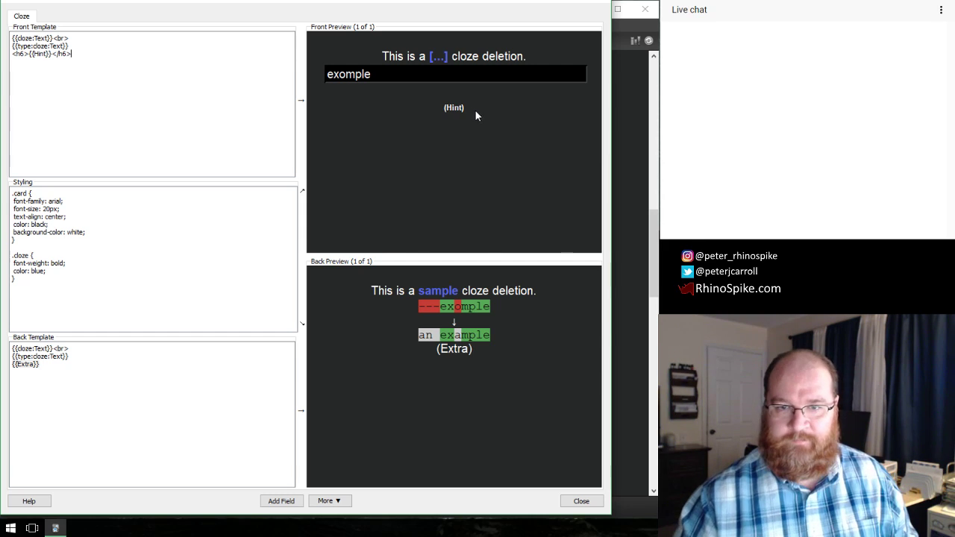
pyautogui.click(138, 372)
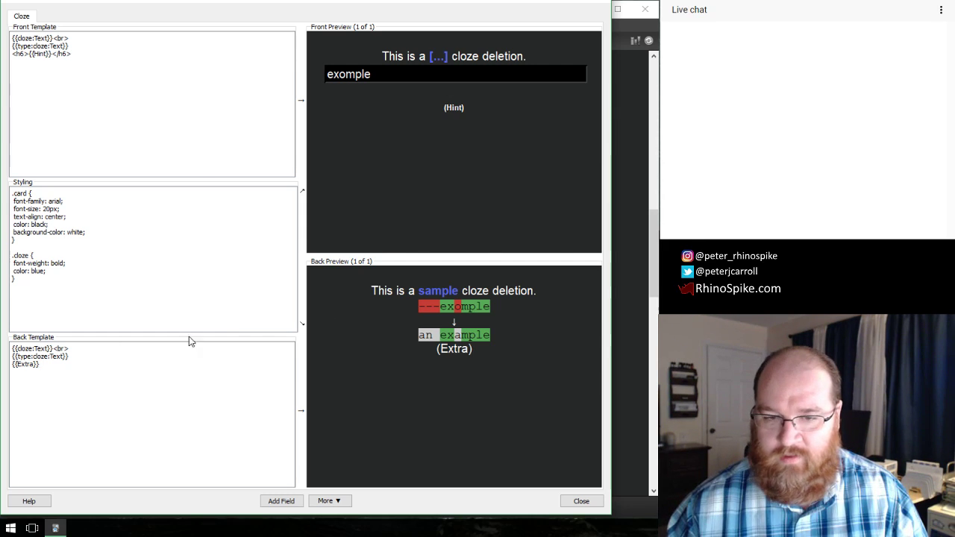
pyautogui.moveTo(70, 349); pyautogui.dragTo(13, 348)
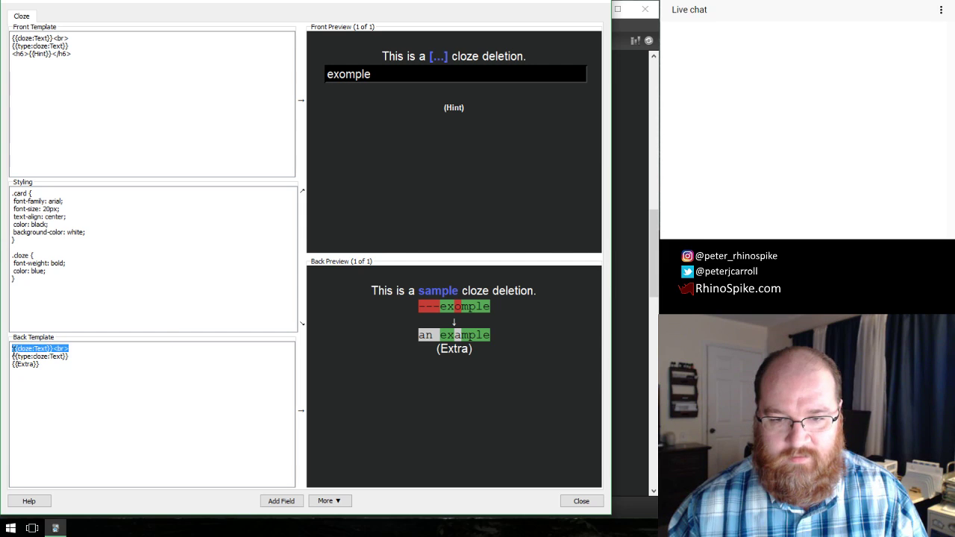
pyautogui.click(73, 357)
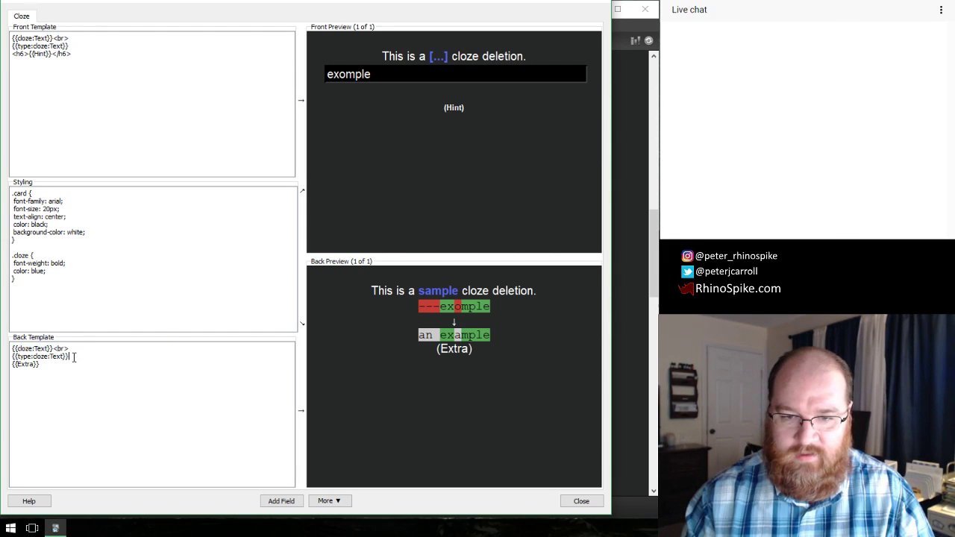
pyautogui.moveTo(70, 356); pyautogui.dragTo(12, 357)
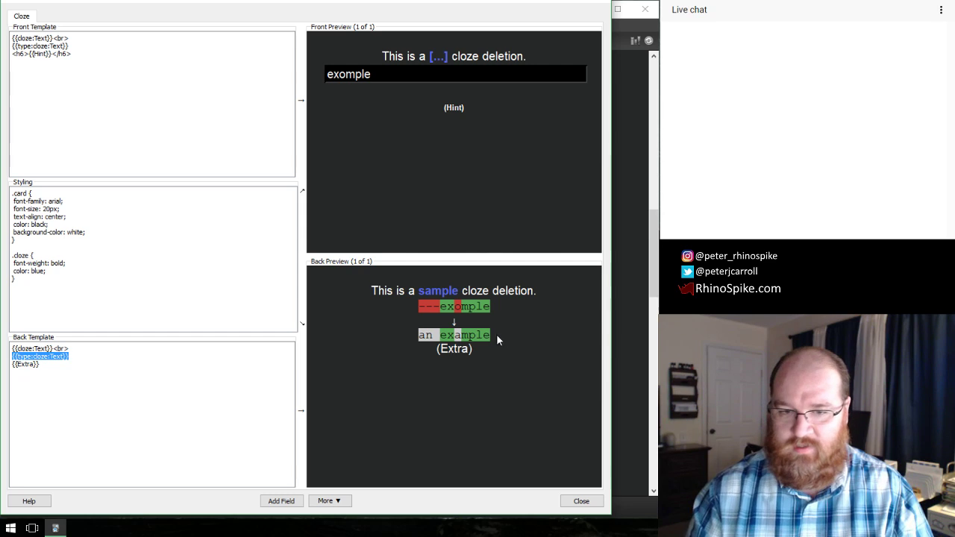
pyautogui.moveTo(41, 364); pyautogui.dragTo(12, 365)
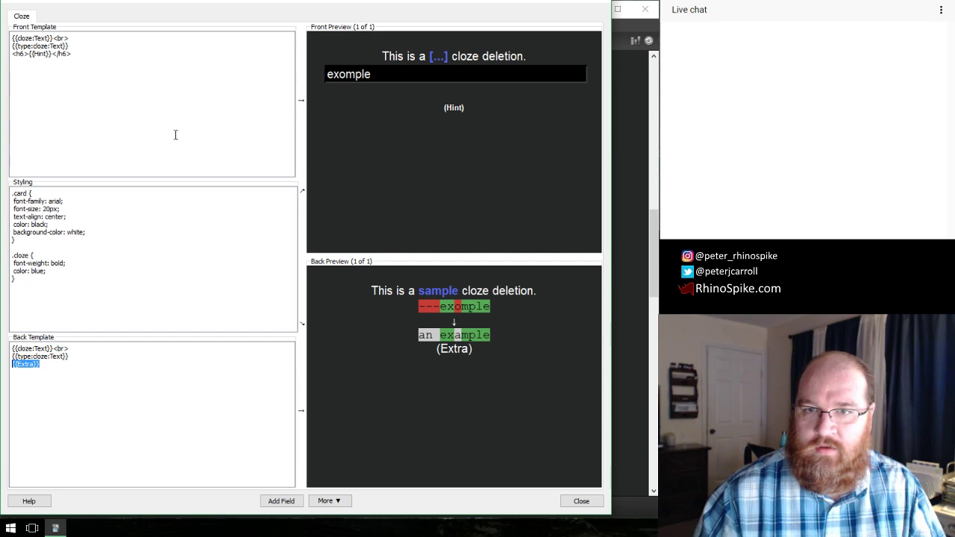
# - Close the card template editor and the Note Types dialog
pyautogui.click(574, 501)
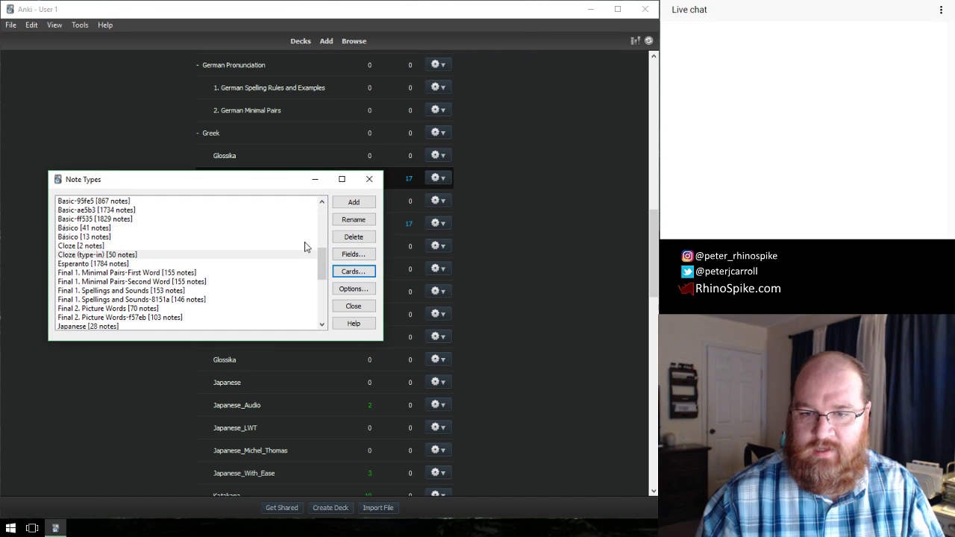
pyautogui.click(353, 306)
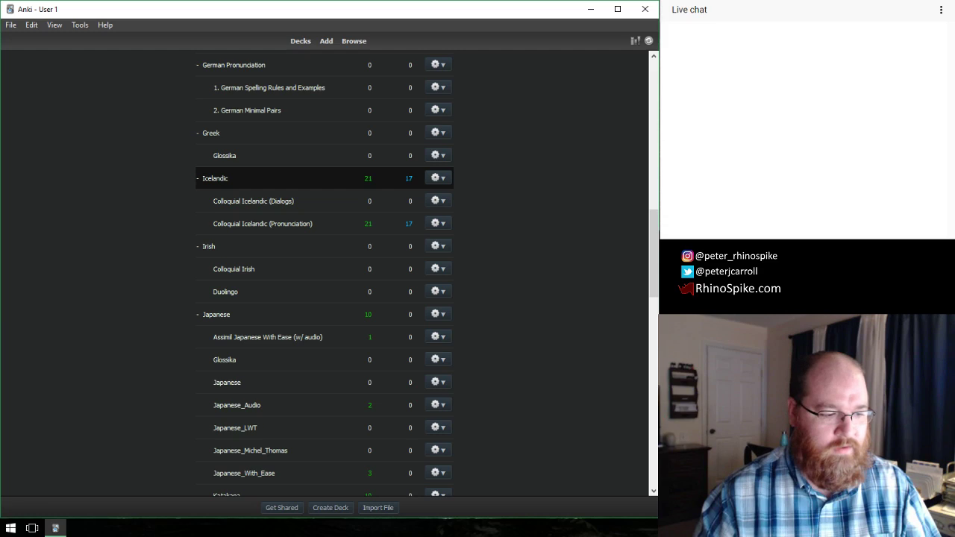
# - Switch to the Colloquial Icelandic Google Sheet, '1 - Velkomin til Íslands!'
pyautogui.hotkey('alt', 'Tab')
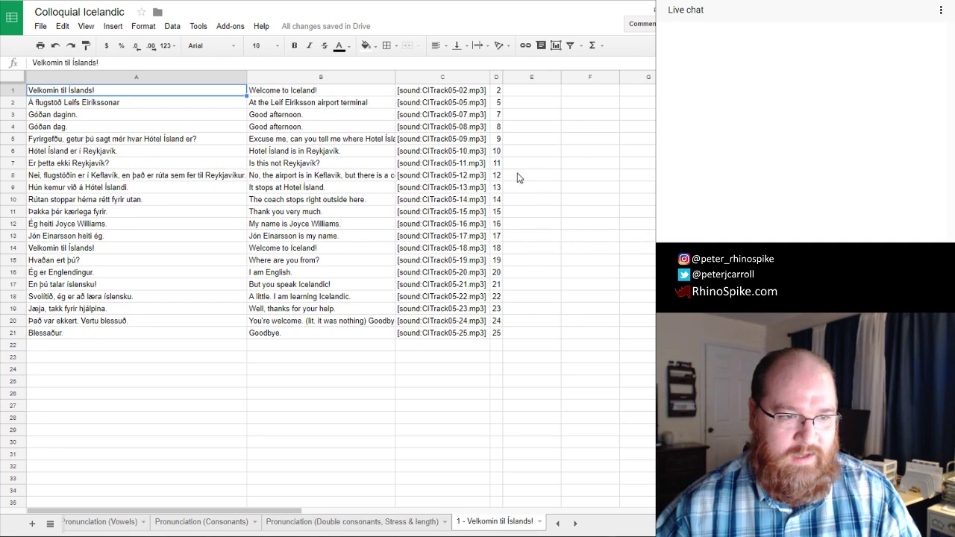
# - Inspect the track number in D1 and the sound-tag formulas in C1, C3 and C5
pyautogui.click(498, 92)
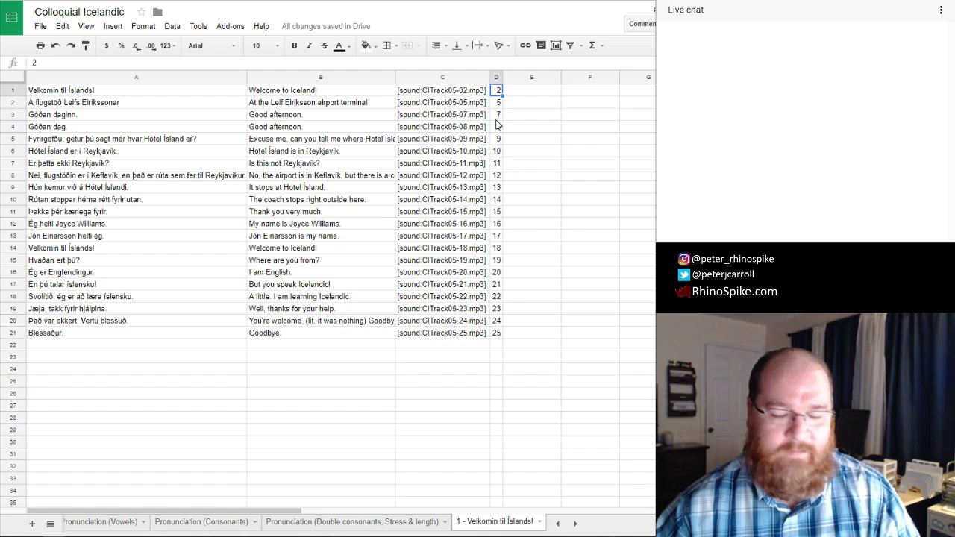
pyautogui.click(469, 93)
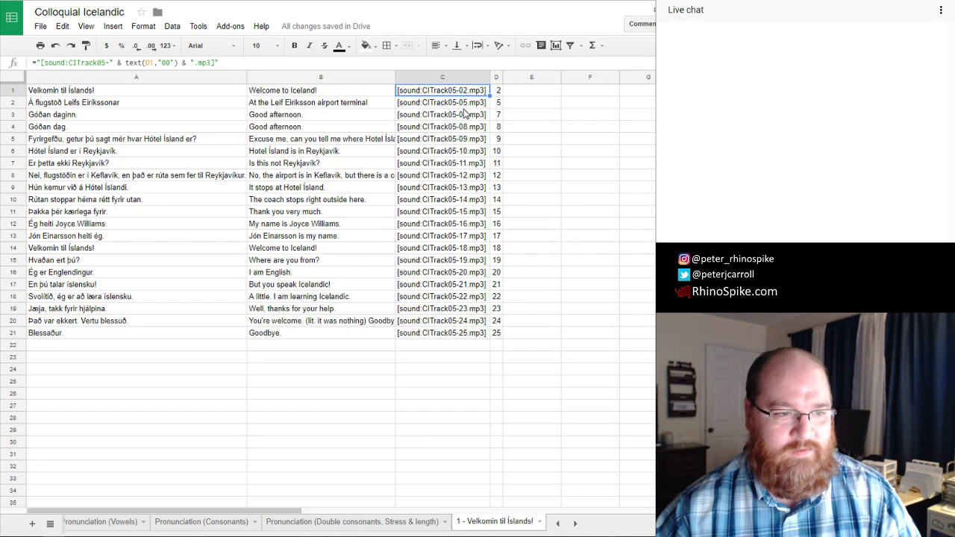
pyautogui.click(464, 106)
pyautogui.click(466, 116)
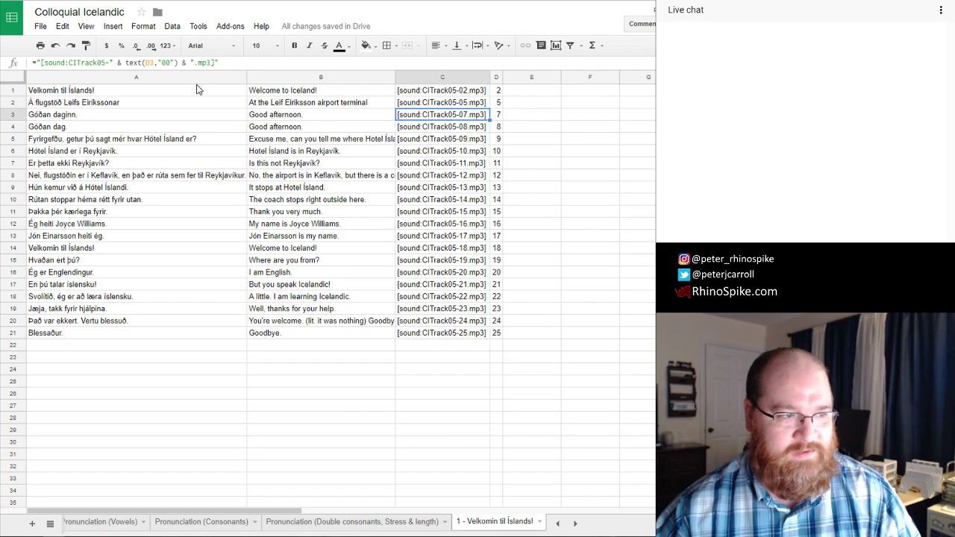
pyautogui.click(453, 140)
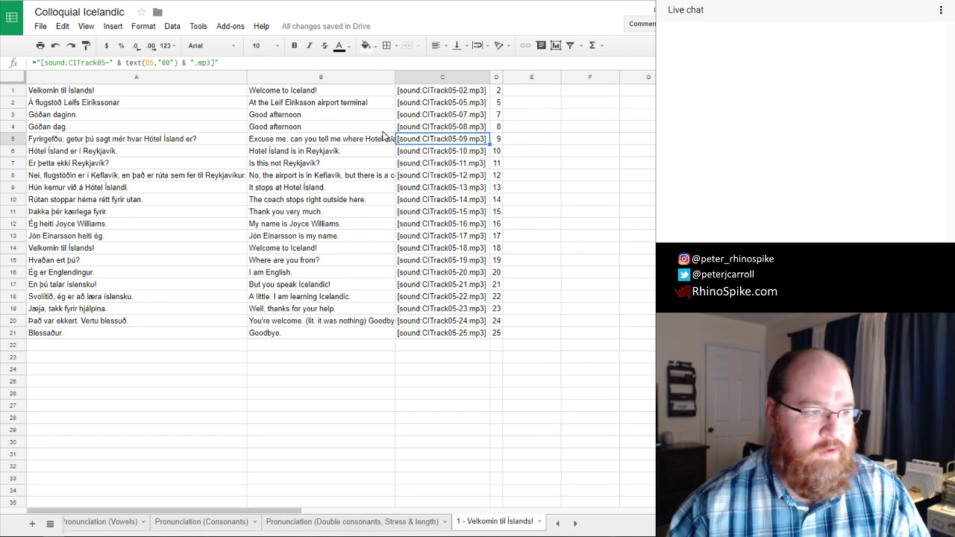
# - Review the first Icelandic sentence in A1 in the formula bar, then move to A2
pyautogui.click(172, 94)
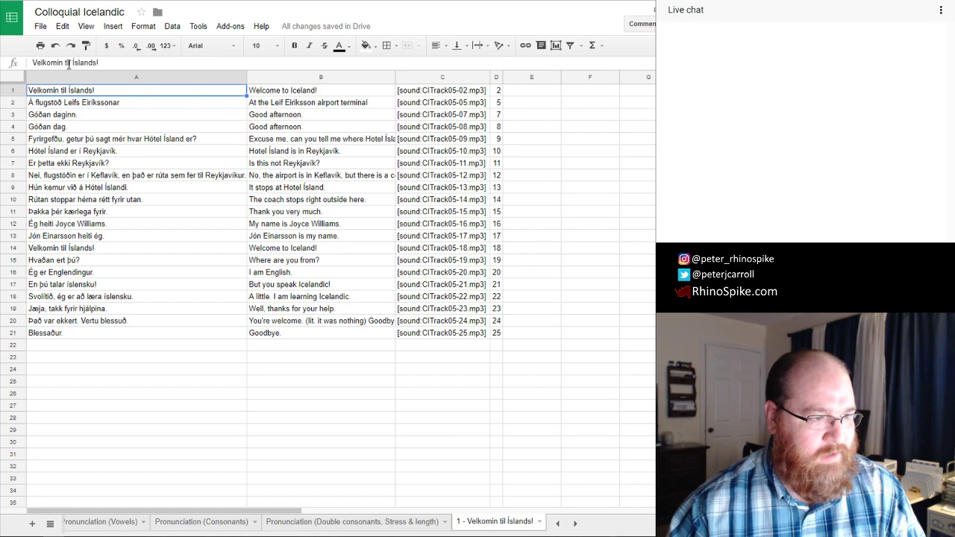
pyautogui.click(66, 63)
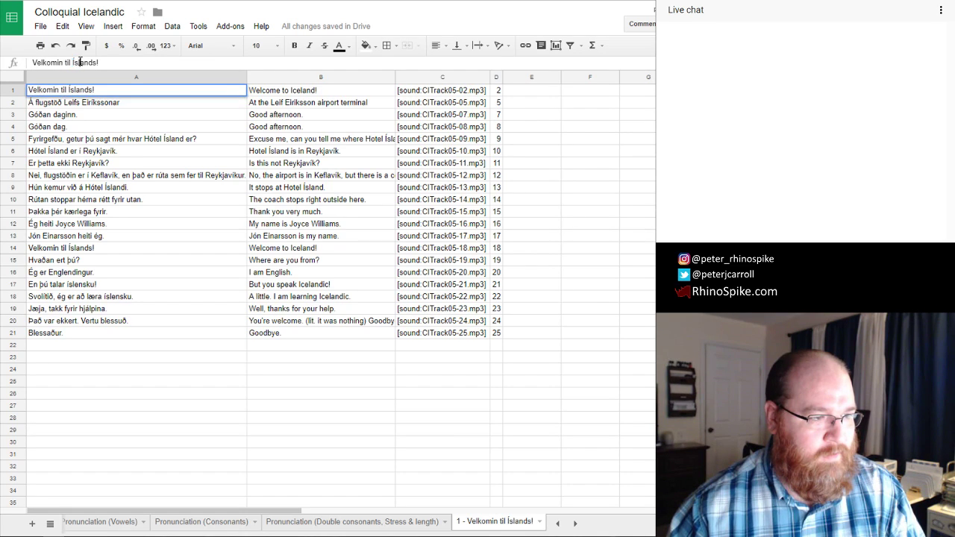
pyautogui.click(135, 66)
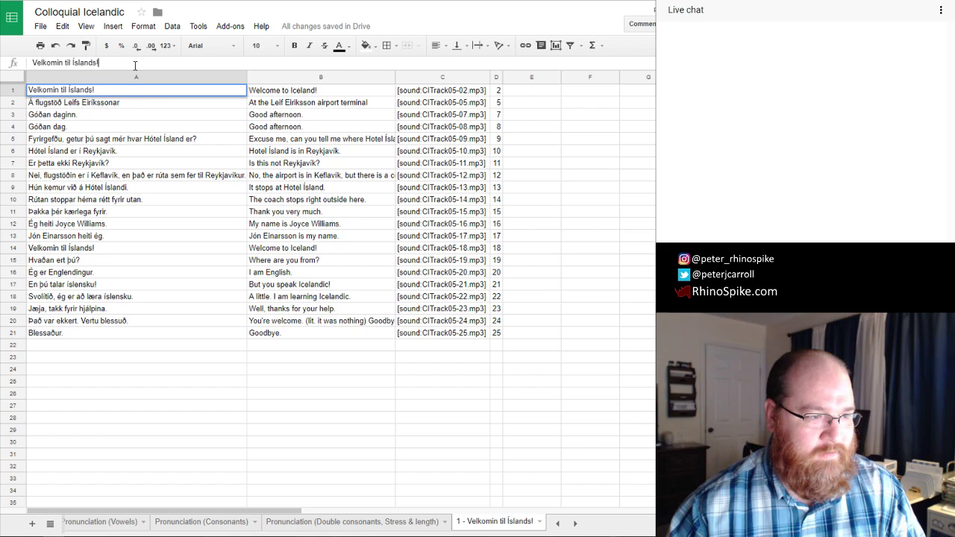
pyautogui.click(172, 109)
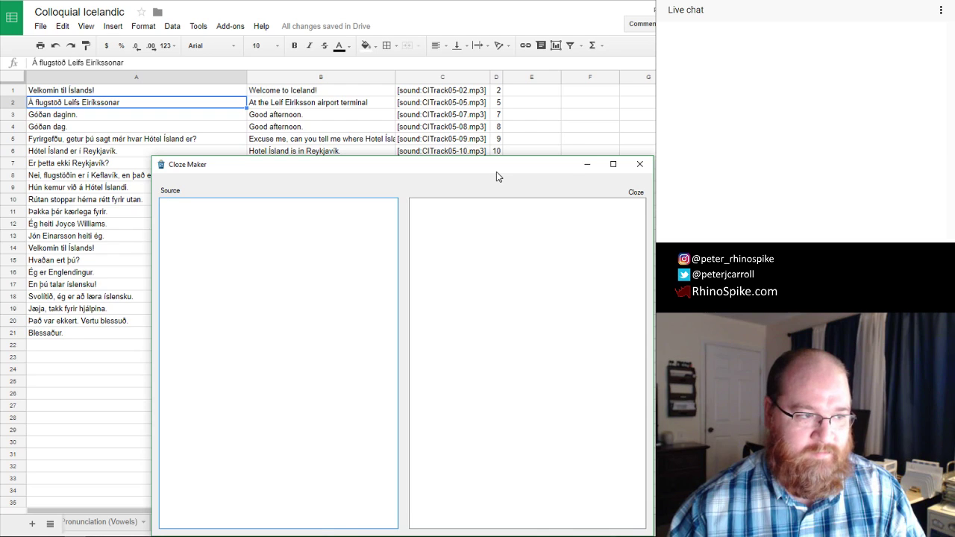
# - Paste the 21 Icelandic sentences from A1:A21 into Cloze Maker's Source box
pyautogui.click(144, 91)
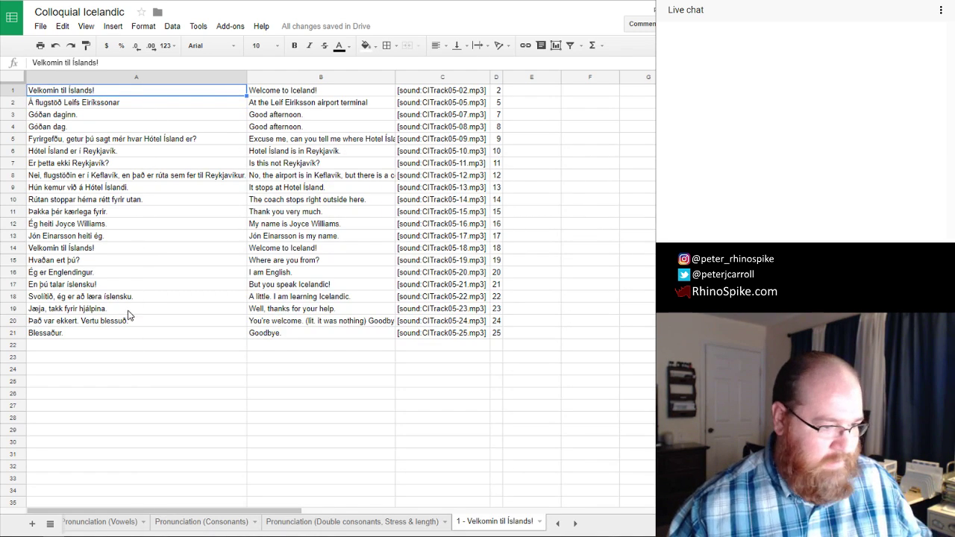
pyautogui.keyDown('shift'); pyautogui.click(127, 334); pyautogui.keyUp('shift')
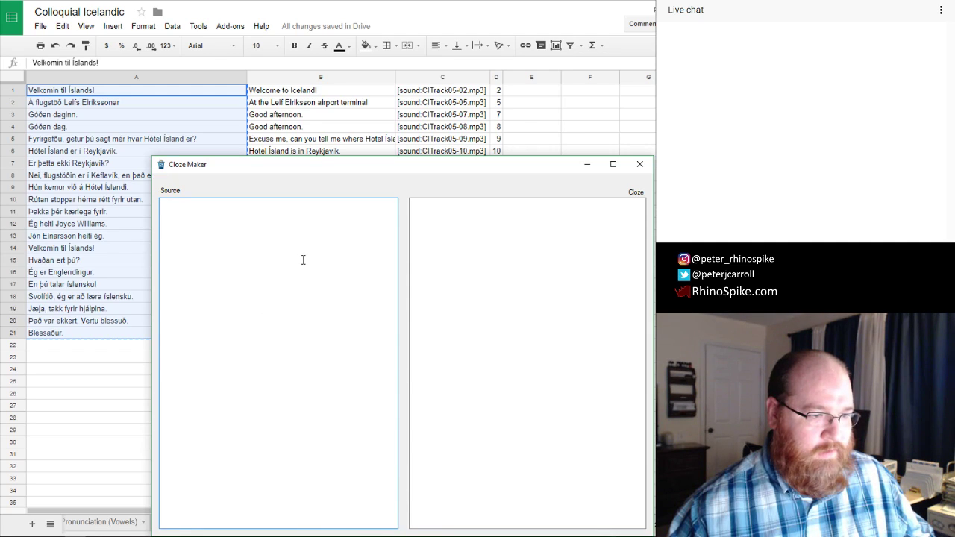
pyautogui.write('Velkomin til Íslands! Á flugstöð Leifs Eiríkssonar Góðan daginn. Góðan dag. Fyrirgefðu, getur þú sagt mér hvar Hótel Ísland er? Hótel Ísland er í Reykjavík. Er þetta ekki Reykjavík? Nei, flugstöðin er í Keflavík, en það er rúta sem fer til Reykjavíkur. Hún kemur við á Hótel Íslandi. Rútan stoppar hérna rétt fyrir utan. Þakka þér kærlega fyrir. Ég heiti Joyce Williams. Jón Einarsson heiti ég. Velkomin til Íslands! Hvaðan ert þú? Ég er Englendingur. En þú talar íslensku! Svolítið, ég er að læra íslensku. Jæja, takk fyrir hjálpina. Það var ekkert. Vertu blessuð. Blessaður.')
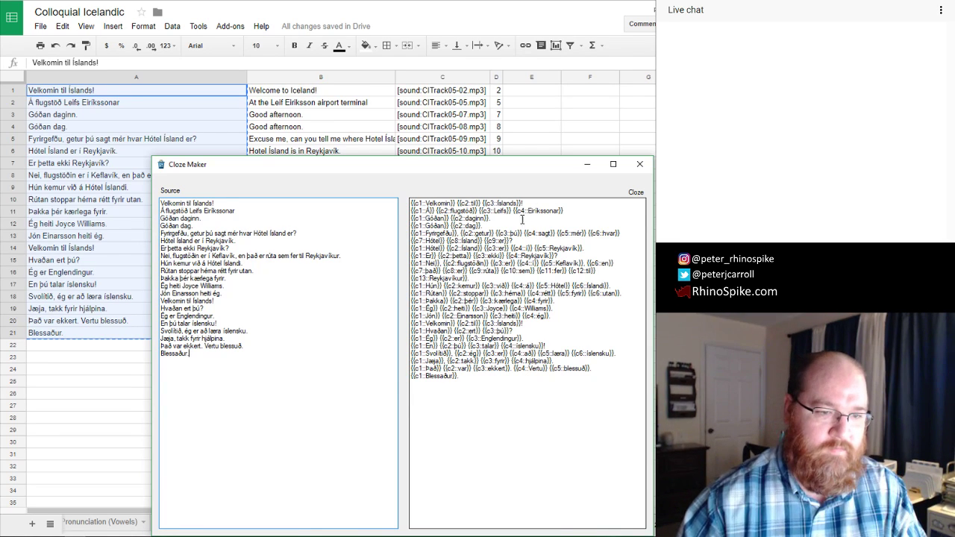
# - Copy the generated cloze text and select cell E1 in the spreadsheet
pyautogui.rightClick(485, 288)
pyautogui.click(523, 323)
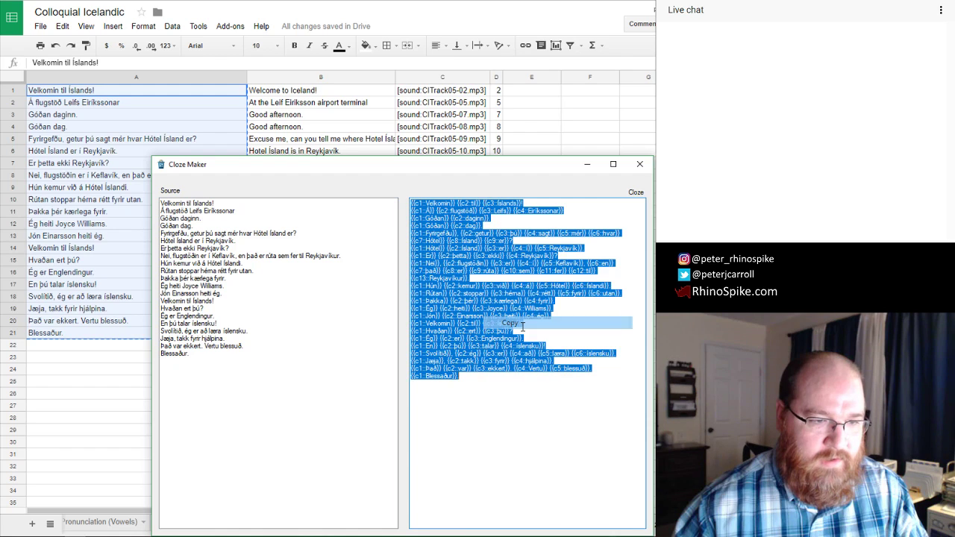
pyautogui.hotkey('alt', 'Tab')
pyautogui.click(527, 95)
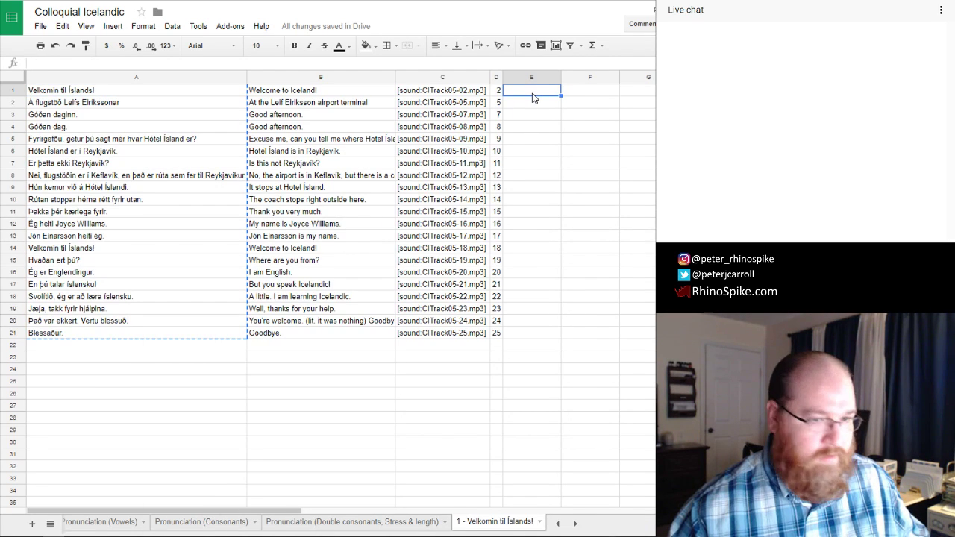
# - Paste the cloze text into column E starting at E1 and check rows 7 and 1
pyautogui.hotkey('ctrl', 'v')
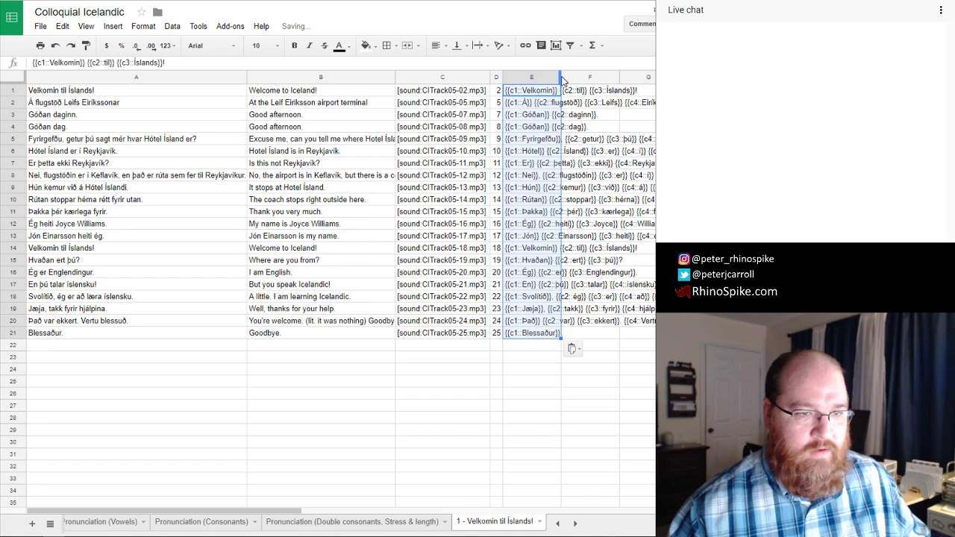
pyautogui.click(544, 167)
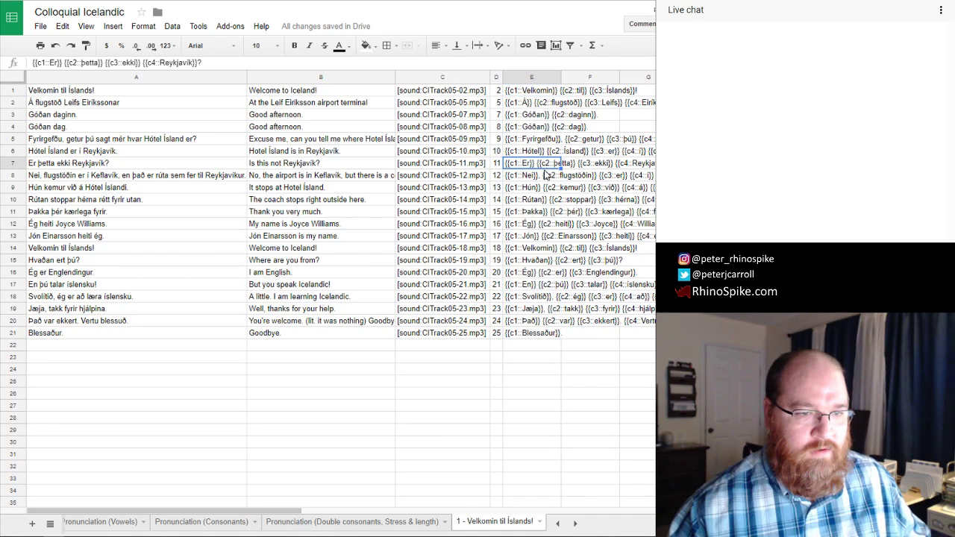
pyautogui.click(550, 94)
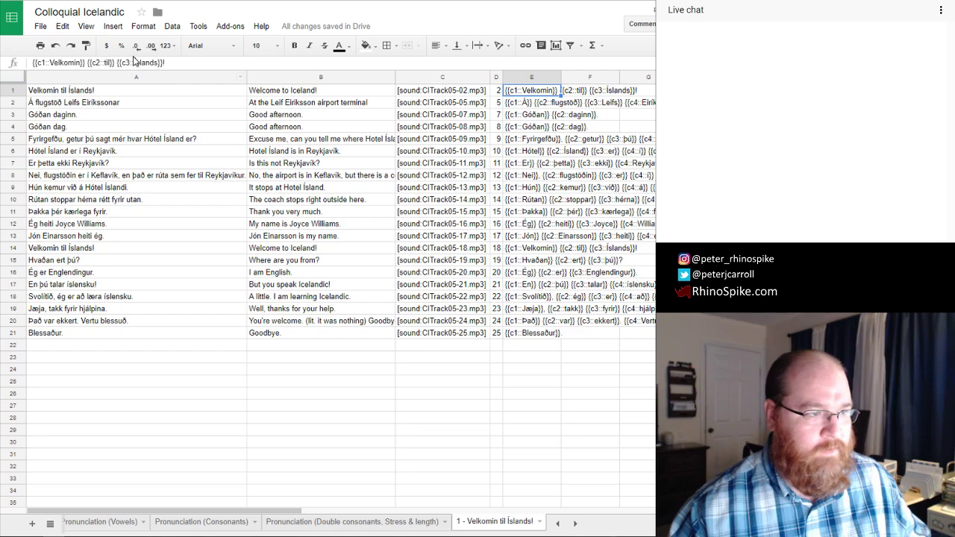
# - Download the sheet as tab-separated values and show the TSV in its folder
pyautogui.click(42, 27)
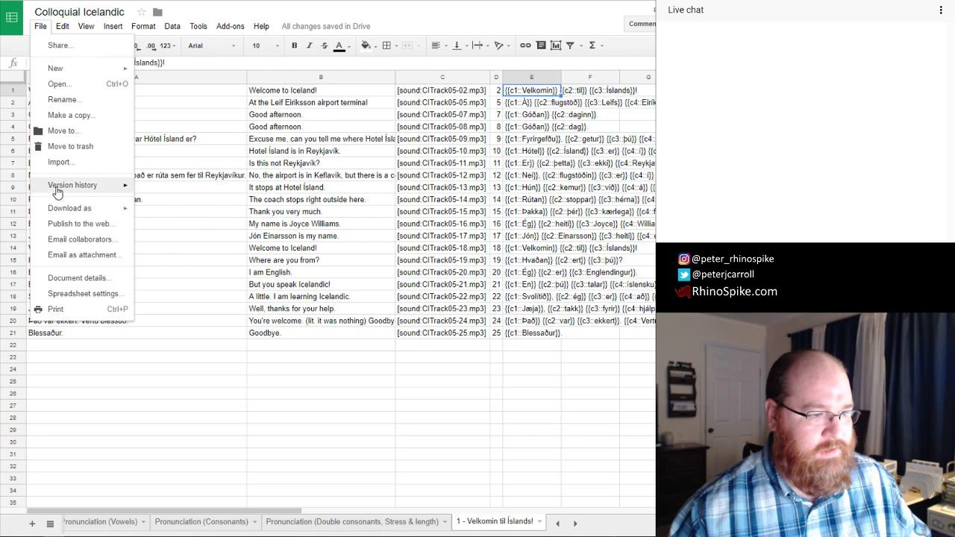
pyautogui.moveTo(60, 208)
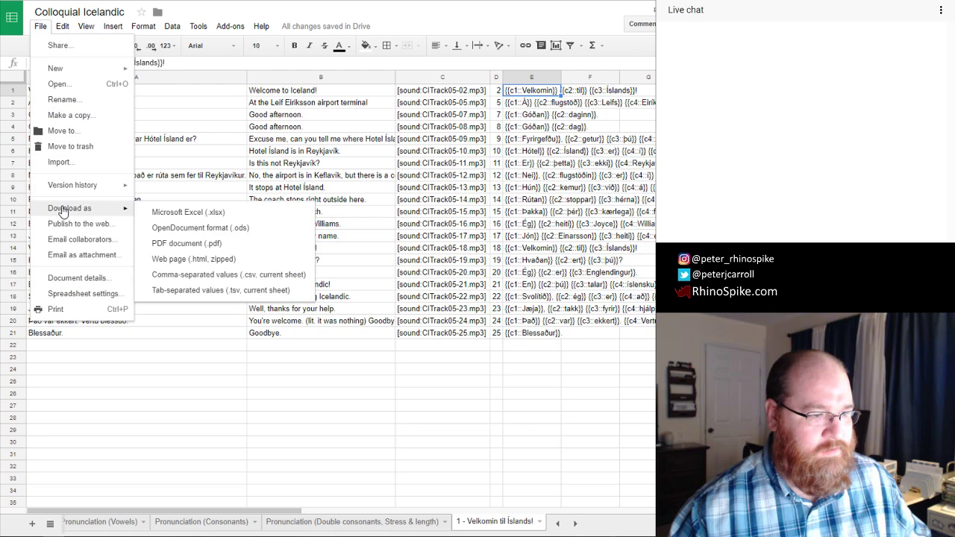
pyautogui.click(219, 291)
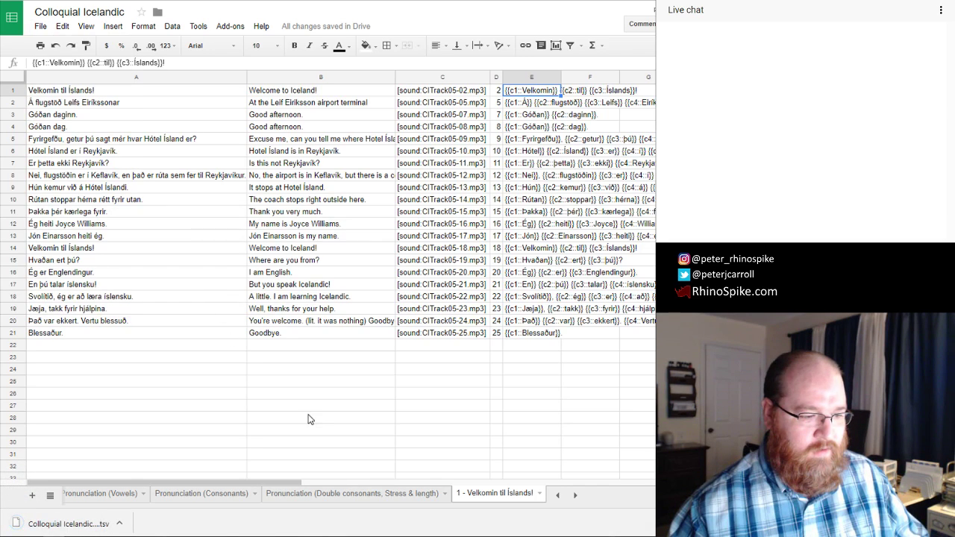
pyautogui.click(118, 524)
pyautogui.click(164, 484)
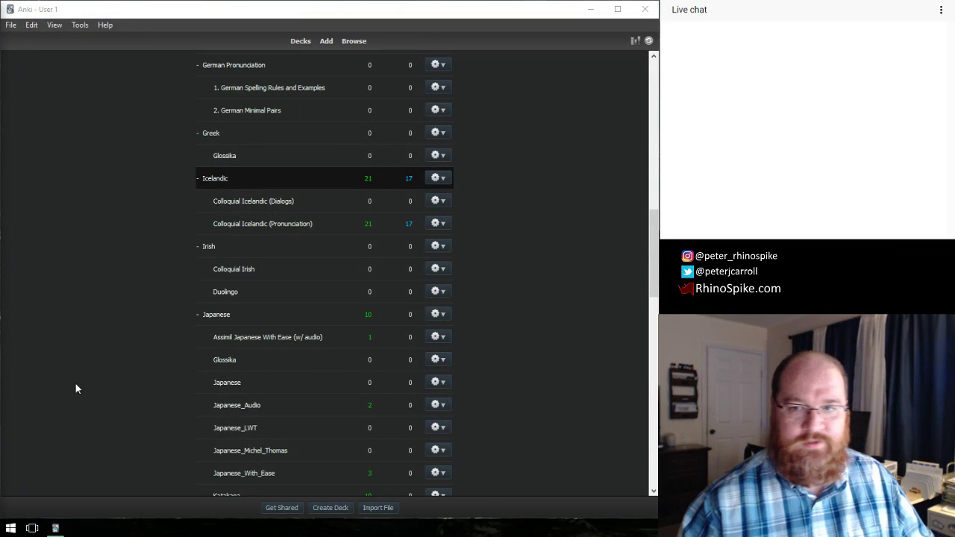
# - From the Colloquial Icelandic (Dialogs) deck, import 'Colloquial Icelandic - 1 - Velkomin til Íslands!.tsv'
pyautogui.click(282, 203)
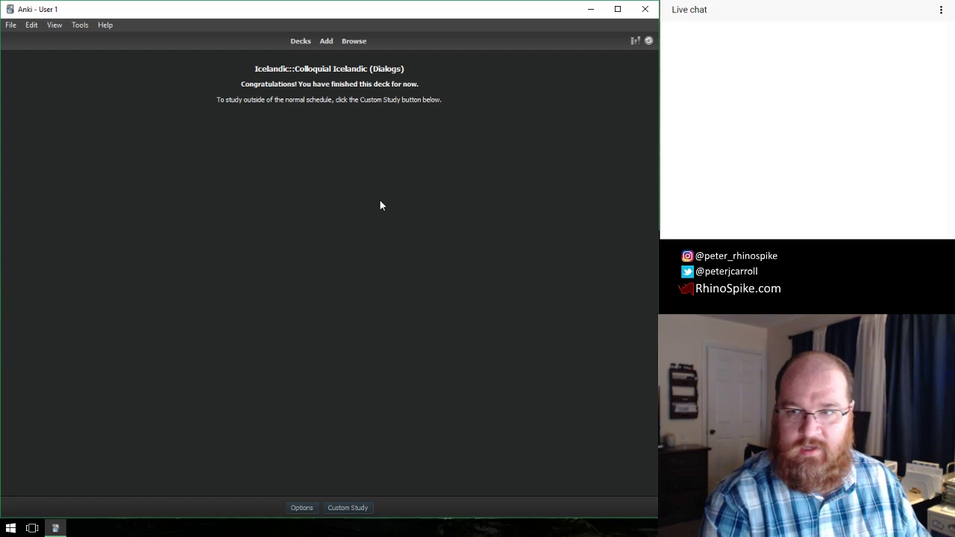
pyautogui.click(12, 27)
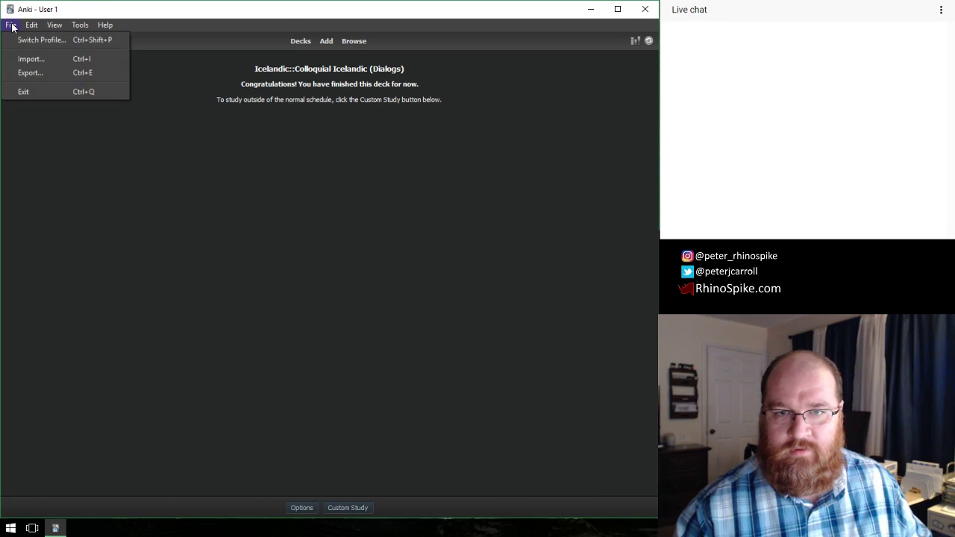
pyautogui.click(47, 60)
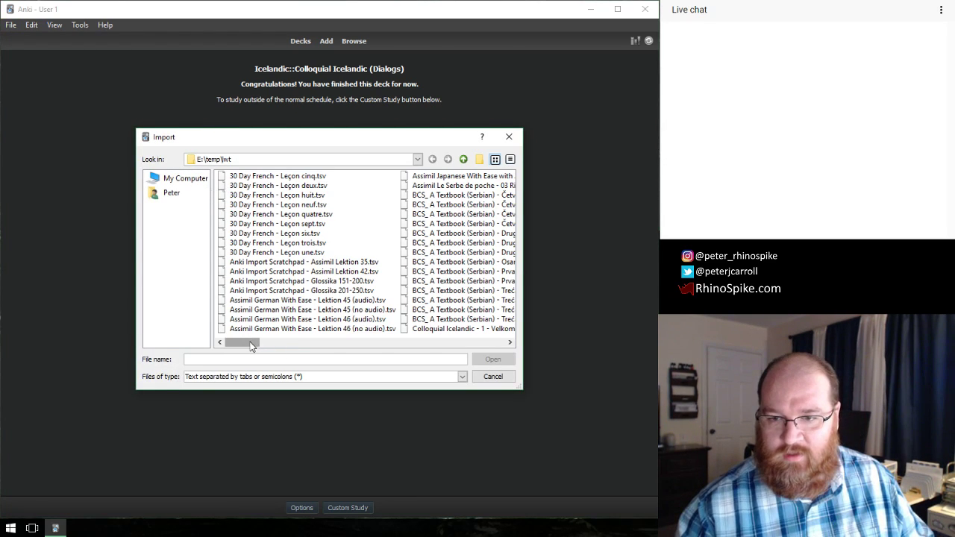
pyautogui.moveTo(254, 344); pyautogui.dragTo(287, 349)
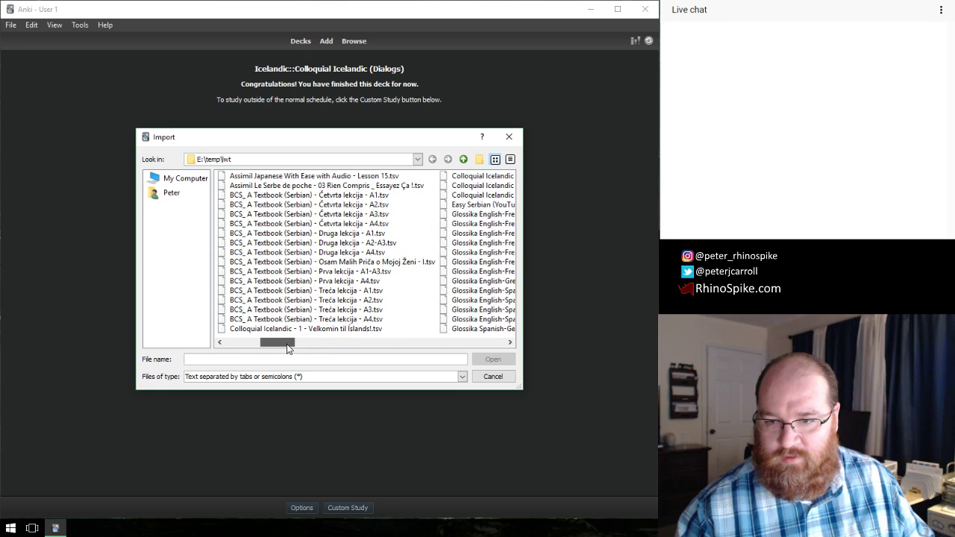
pyautogui.click(329, 329)
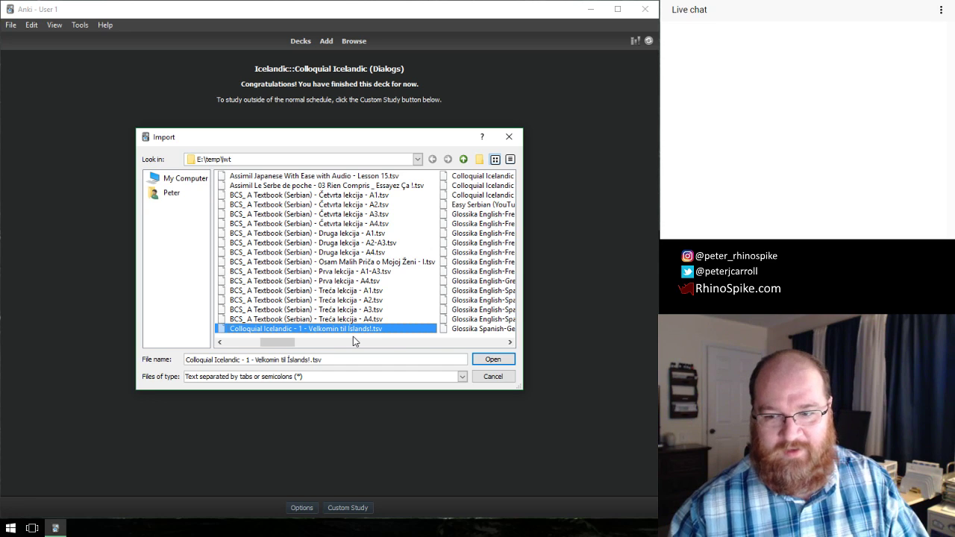
pyautogui.click(494, 360)
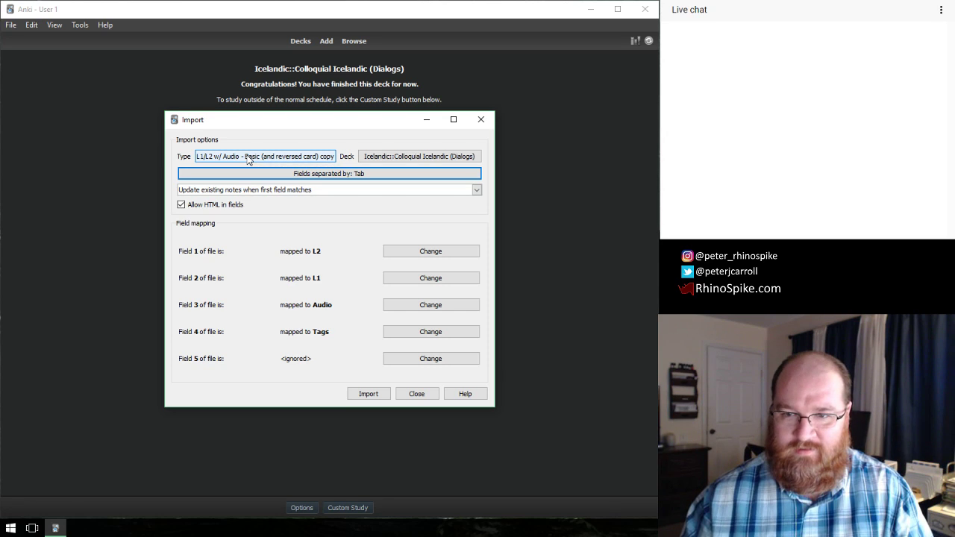
# - Set the import note type to Cloze (type-in)
pyautogui.click(249, 159)
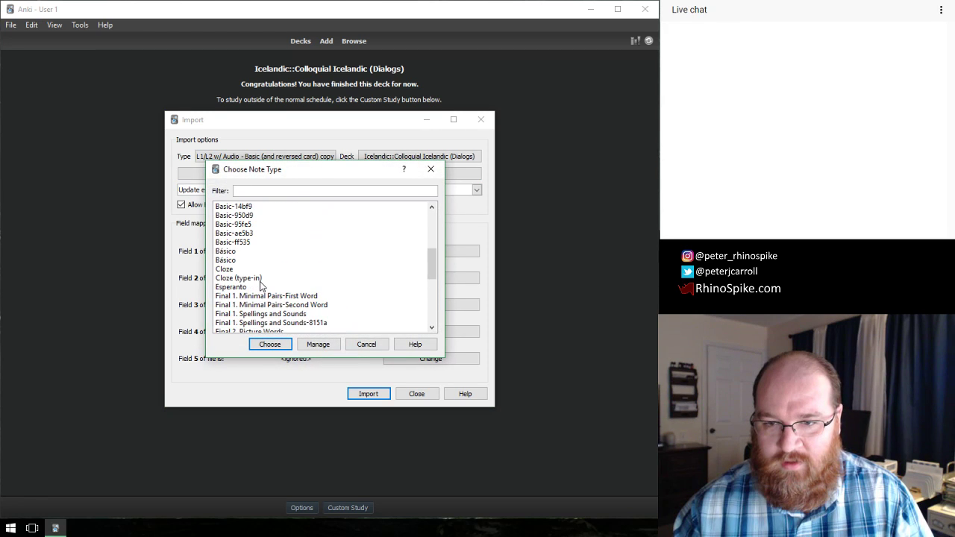
pyautogui.click(260, 280)
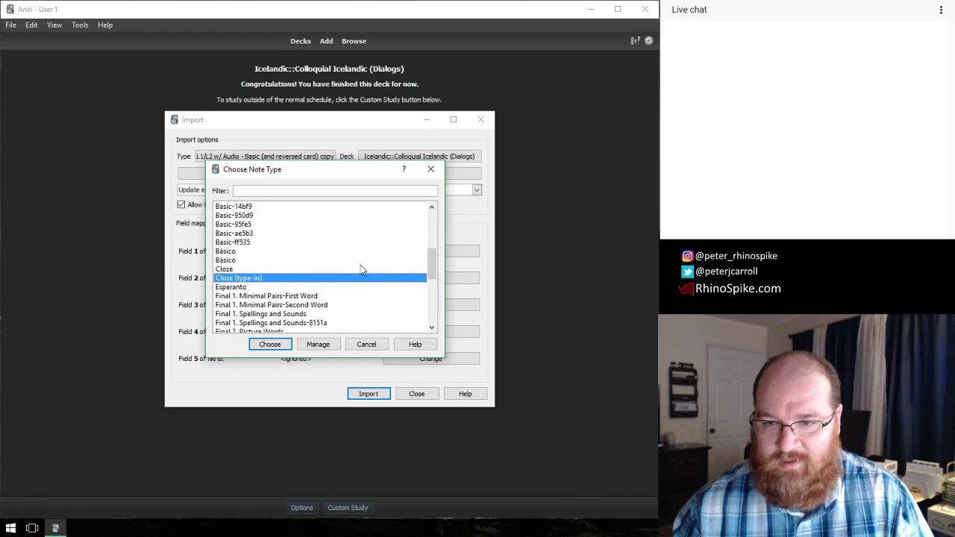
pyautogui.click(269, 345)
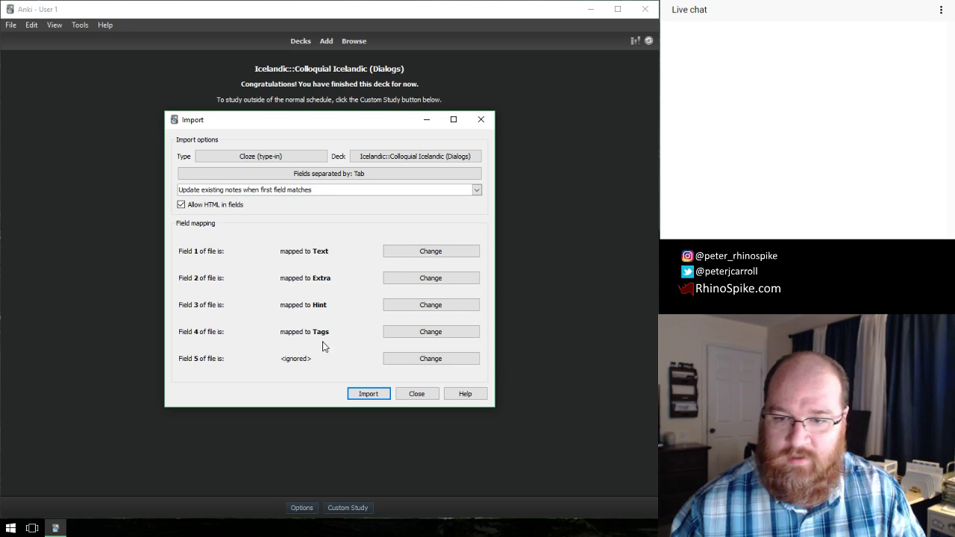
# - Map file field 5 to Text and field 3 to Extra
pyautogui.click(420, 359)
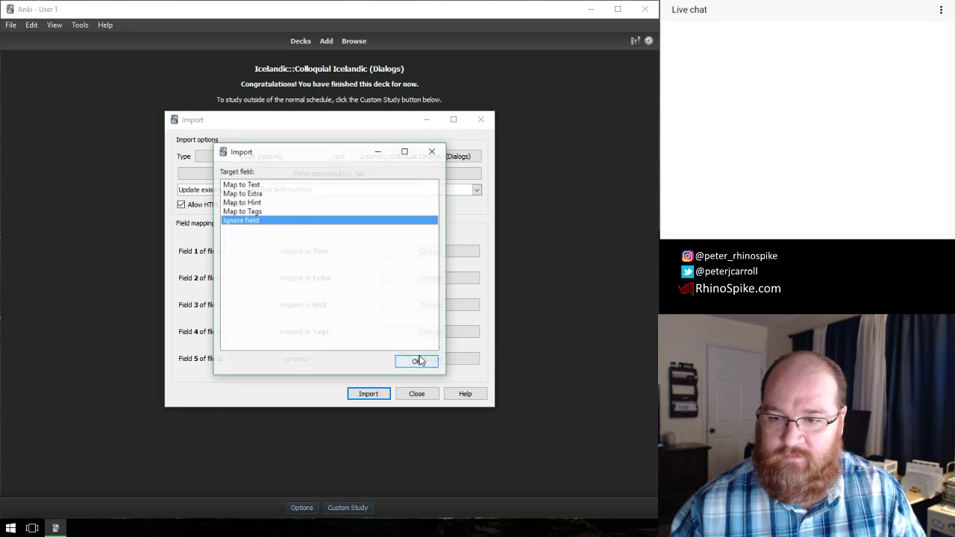
pyautogui.click(266, 185)
pyautogui.click(418, 362)
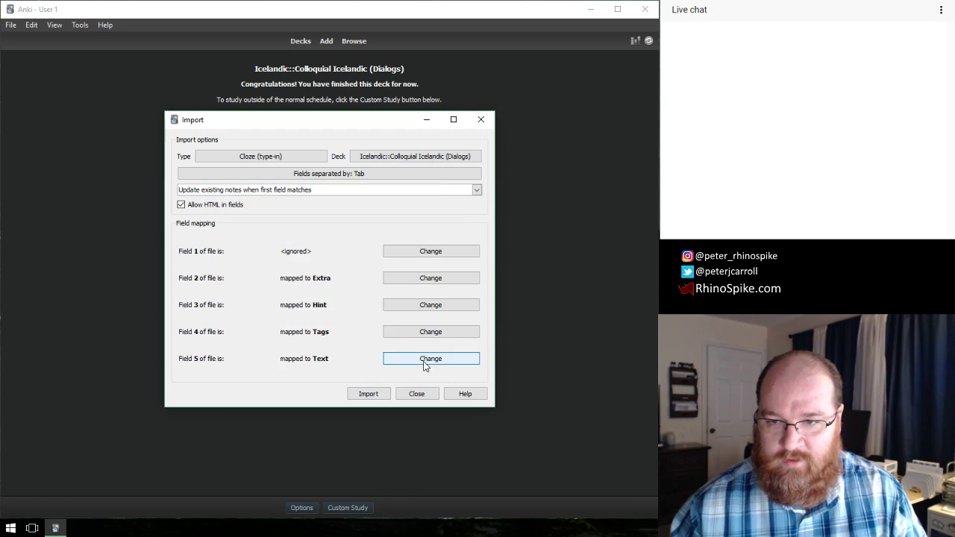
pyautogui.click(416, 304)
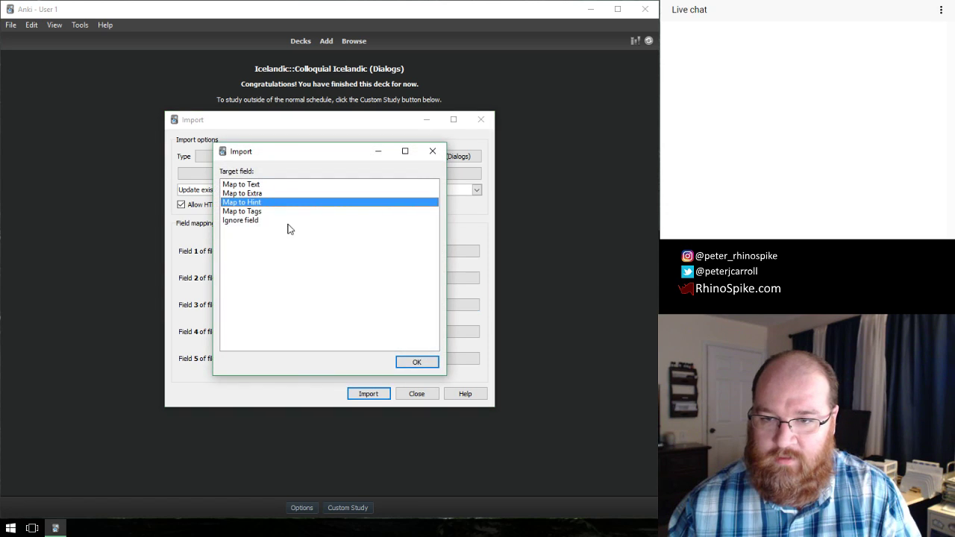
pyautogui.click(265, 193)
pyautogui.click(415, 363)
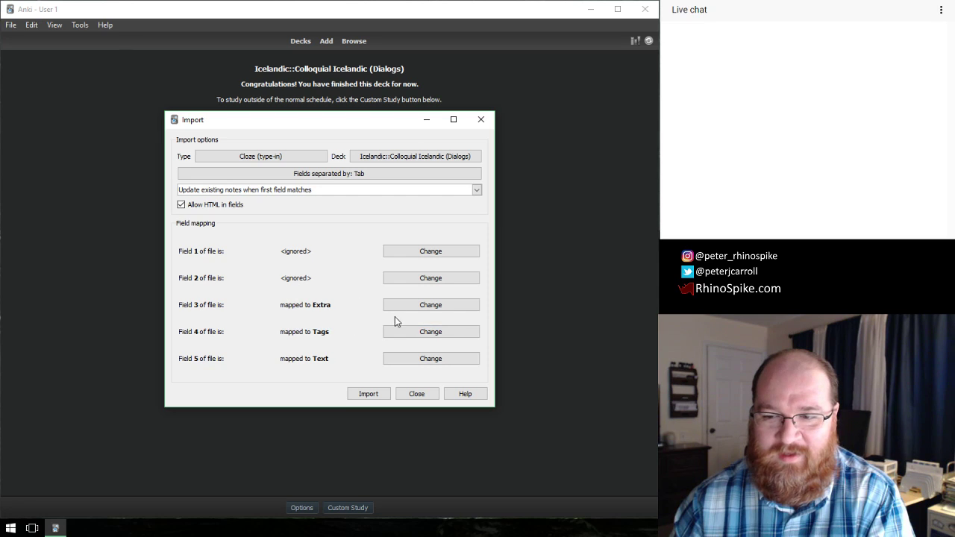
# - Map file field 2 to Hint and ignore field 4
pyautogui.click(395, 279)
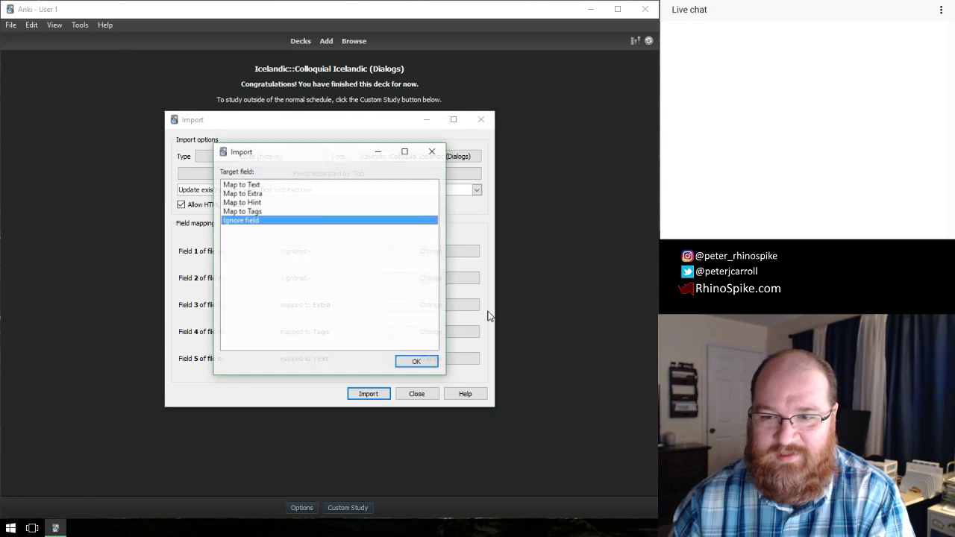
pyautogui.click(258, 203)
pyautogui.click(409, 360)
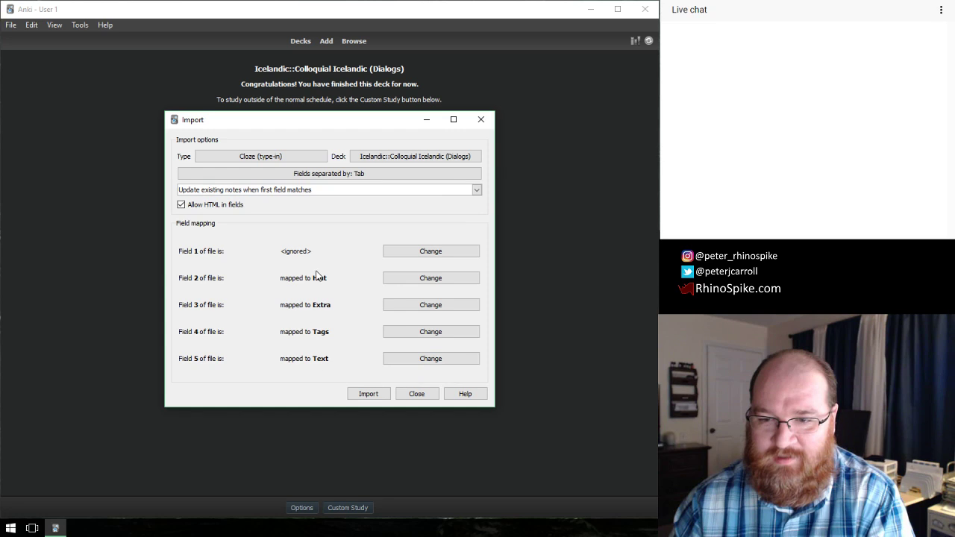
pyautogui.click(405, 335)
pyautogui.click(259, 221)
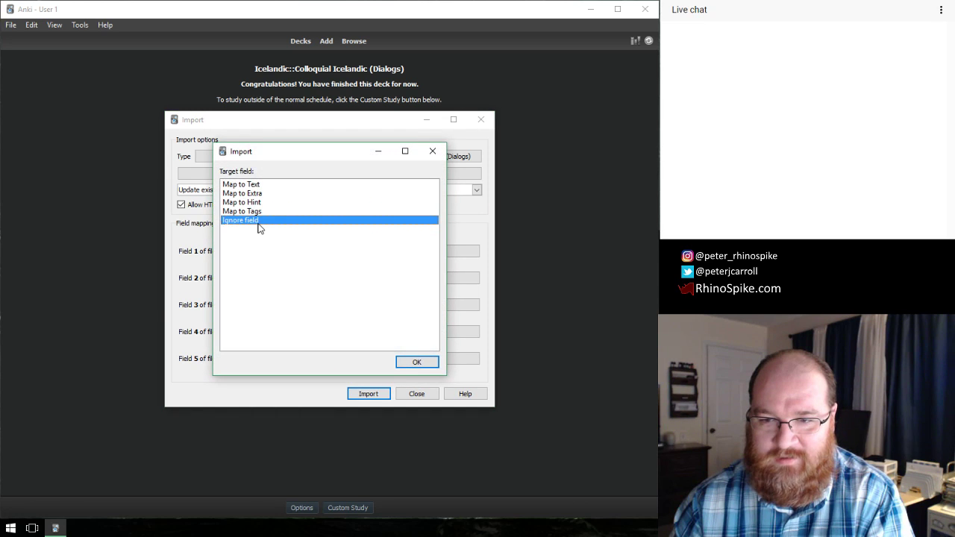
pyautogui.click(416, 363)
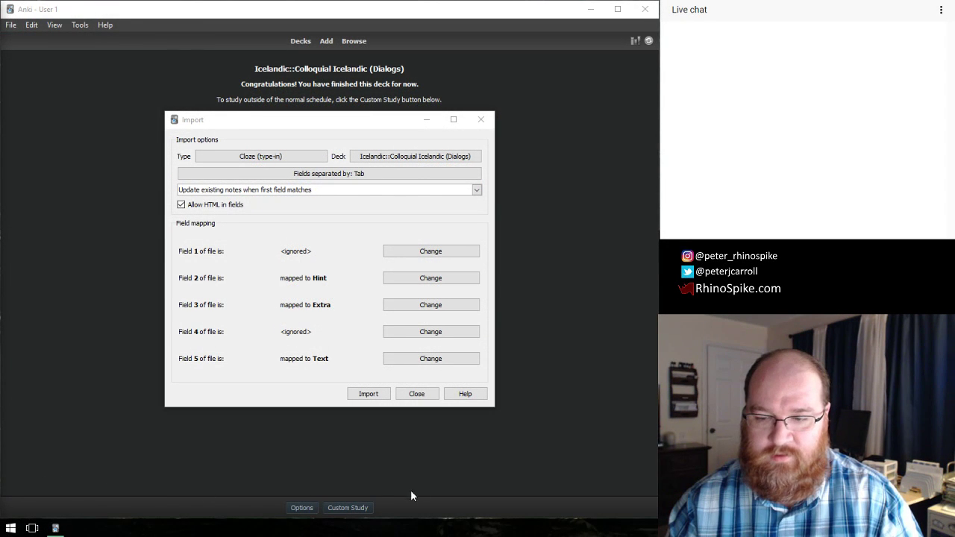
# - Run the import, review the duplicate-note line in the report, and close it
pyautogui.click(369, 394)
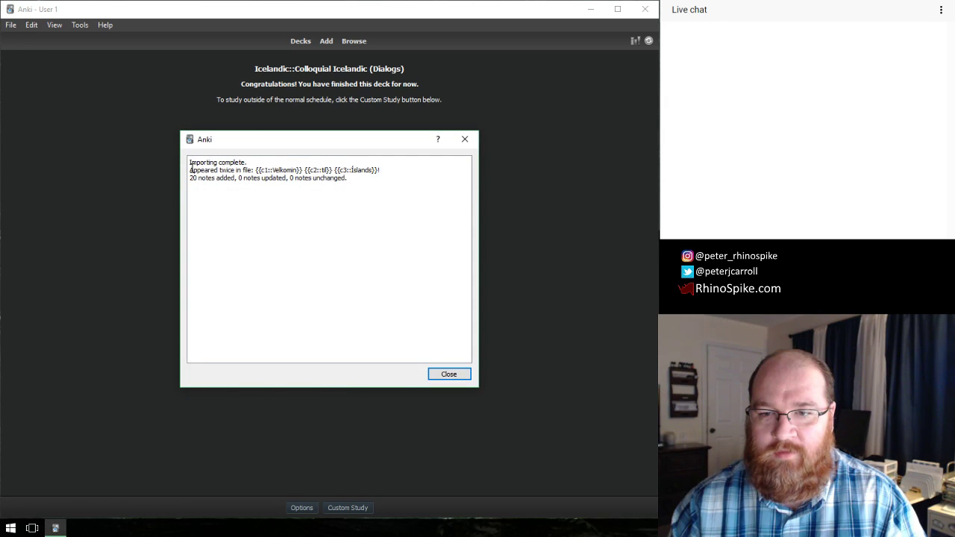
pyautogui.moveTo(191, 169); pyautogui.dragTo(343, 171)
pyautogui.click(394, 172)
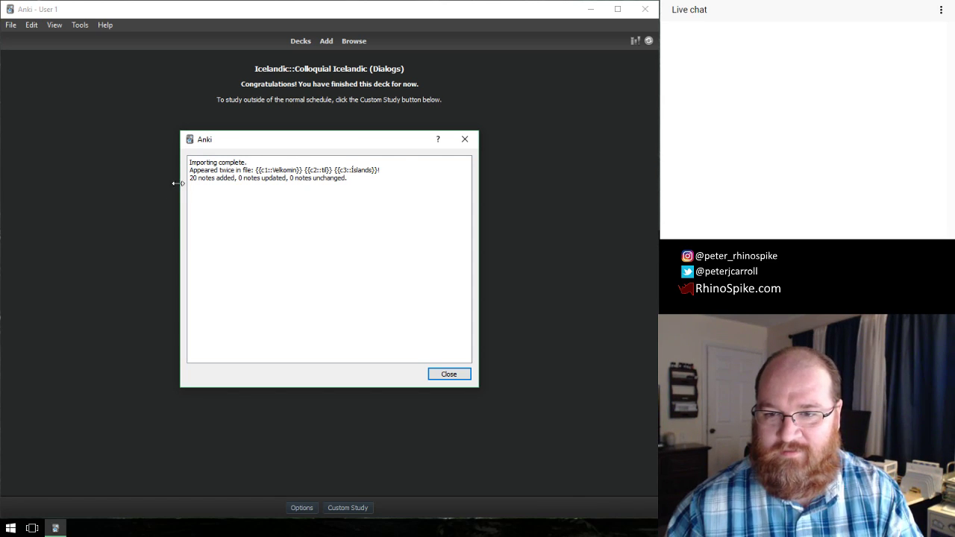
pyautogui.click(450, 375)
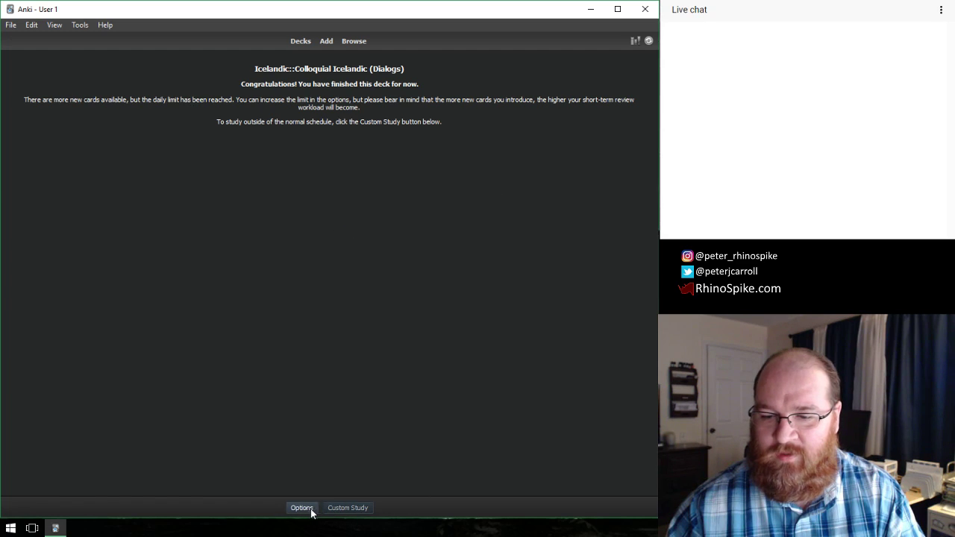
# - Increase today's new card limit by 10 via Custom Study and start studying the Dialogs deck
pyautogui.click(364, 510)
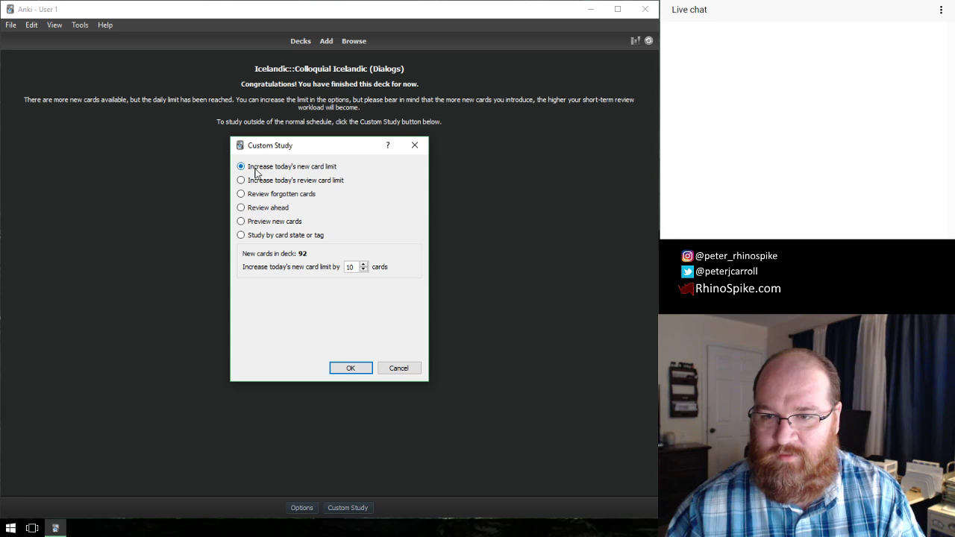
pyautogui.click(348, 369)
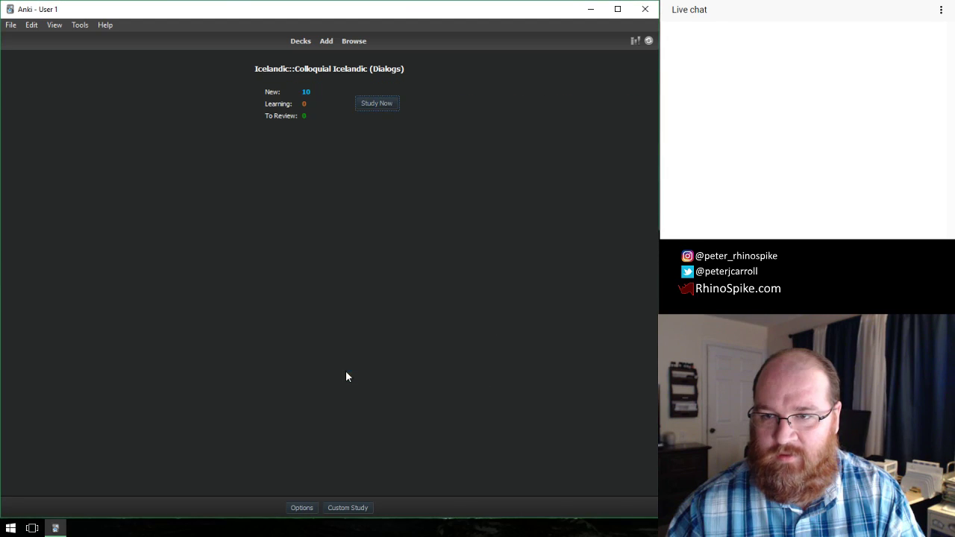
pyautogui.click(379, 106)
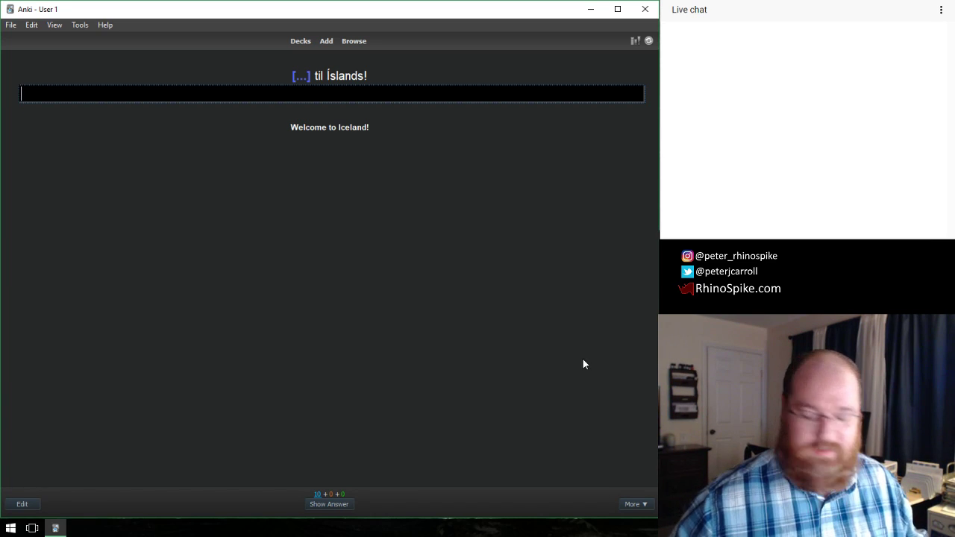
# - Answer the 'Welcome to Iceland!' cloze with 'Velkomin' and check it
pyautogui.write('Velkomin')
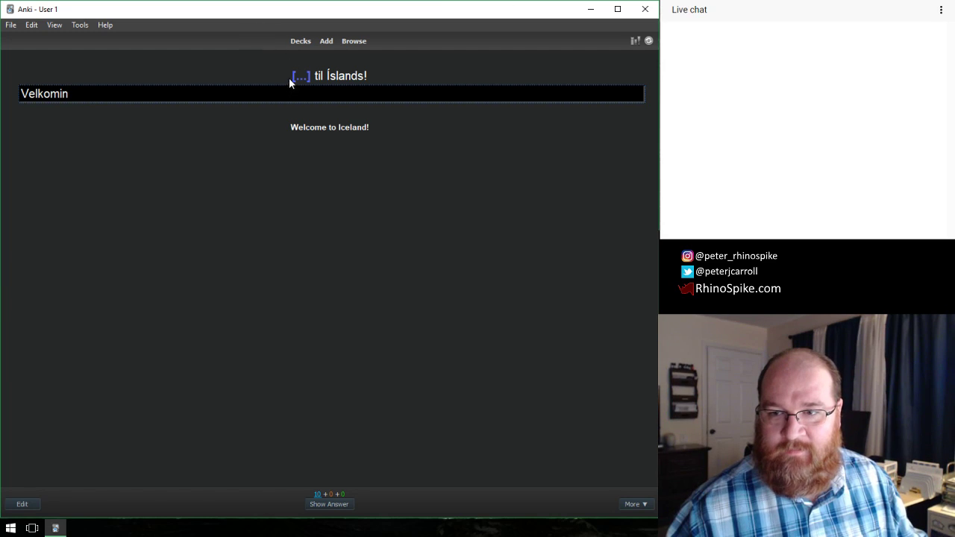
pyautogui.moveTo(289, 78); pyautogui.dragTo(311, 78)
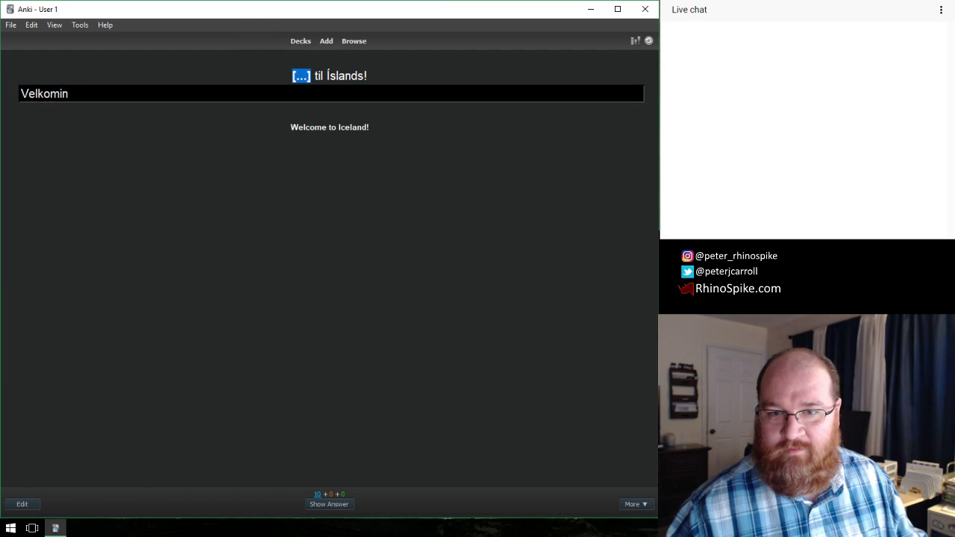
pyautogui.click(69, 93)
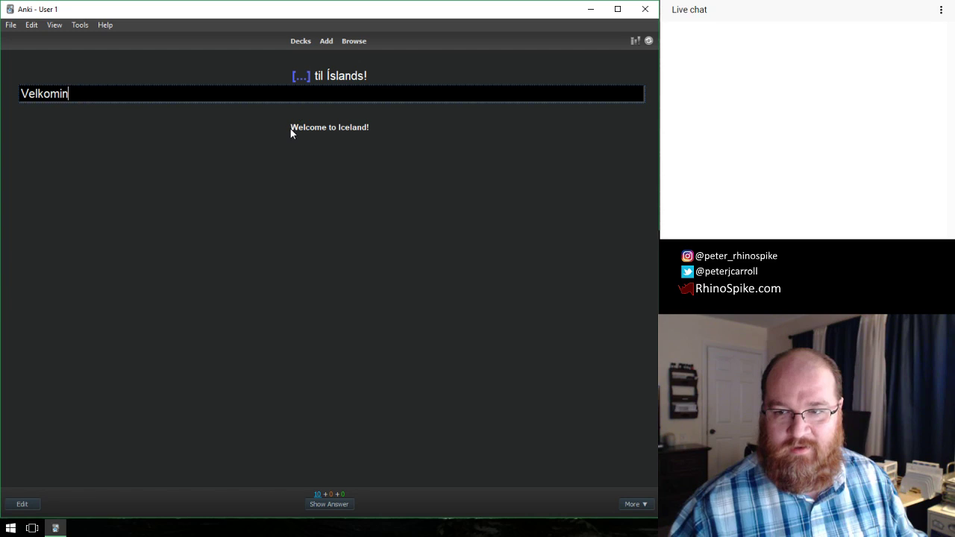
pyautogui.moveTo(291, 128); pyautogui.dragTo(369, 128)
pyautogui.click(69, 93)
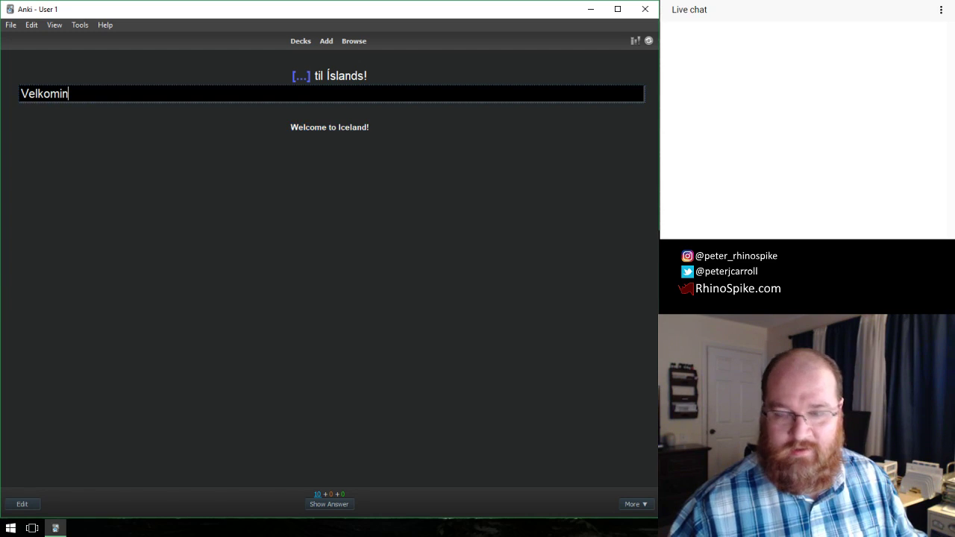
pyautogui.press('Return')
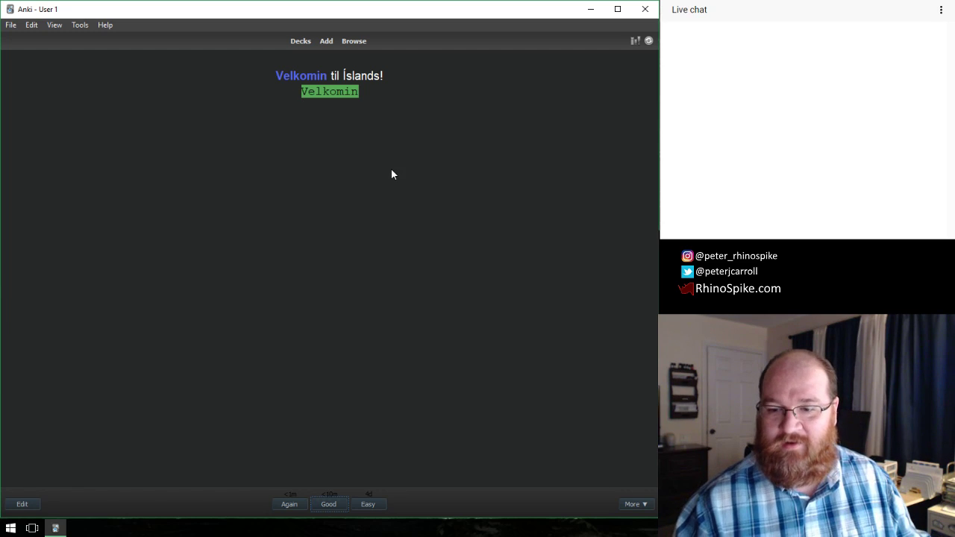
# - Grade the Velkomin card Good and answer the airport card with 'Á', shown correct
pyautogui.click(325, 505)
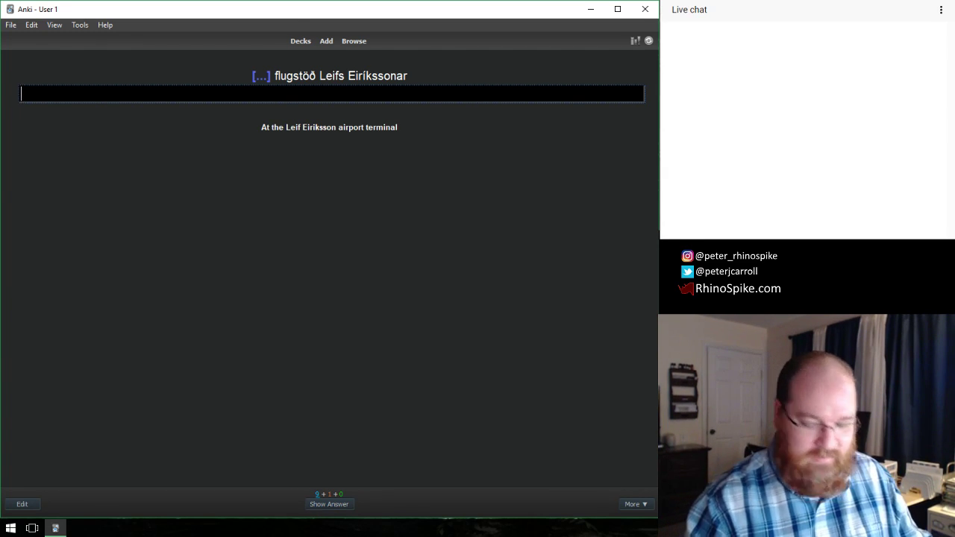
pyautogui.write('Á')
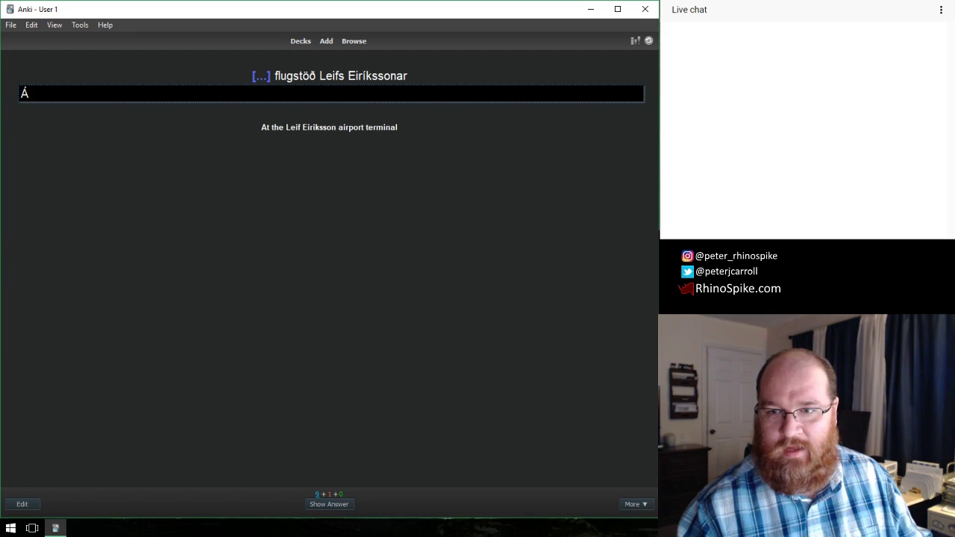
pyautogui.press('Return')
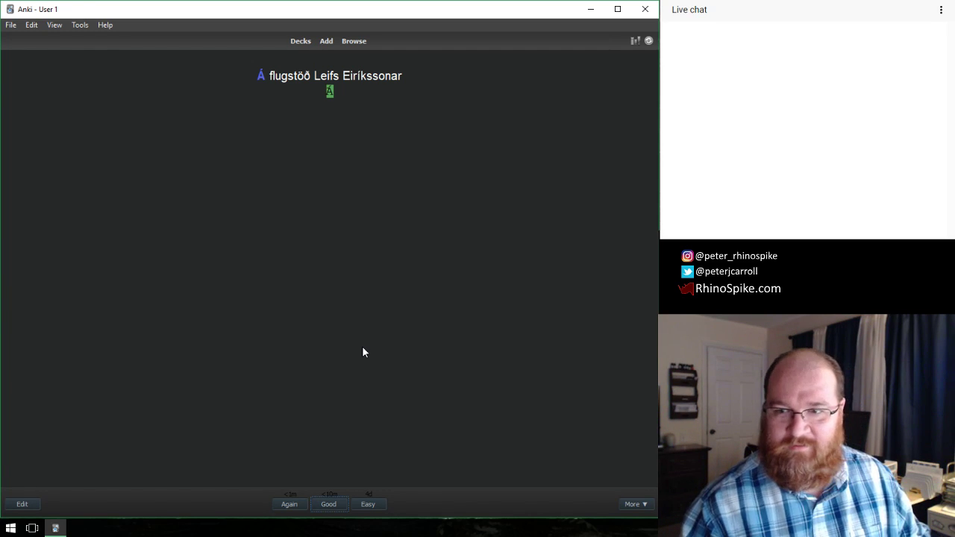
# - Grade the airport card Good and answer the Góðan daginn card with 'Goðin', shown wrong
pyautogui.press('space')
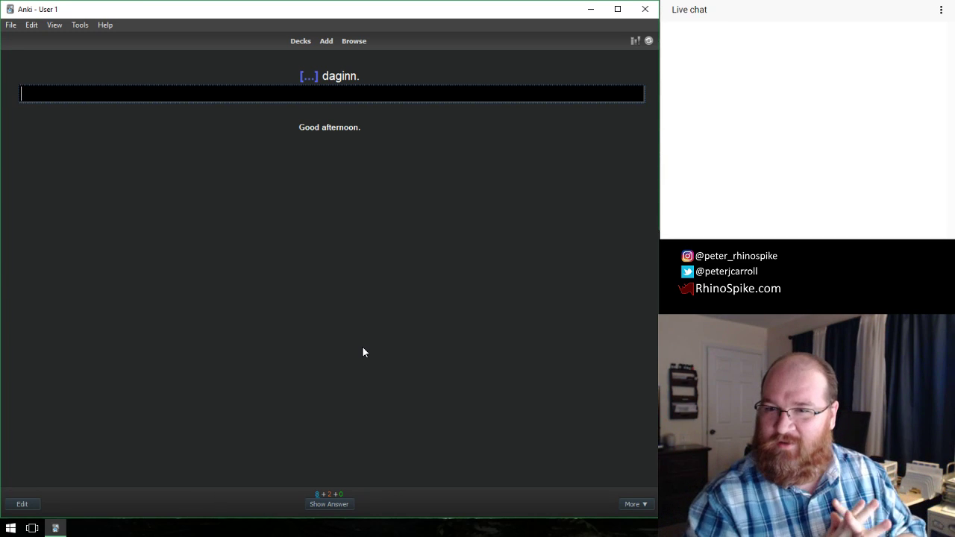
pyautogui.write('Go')
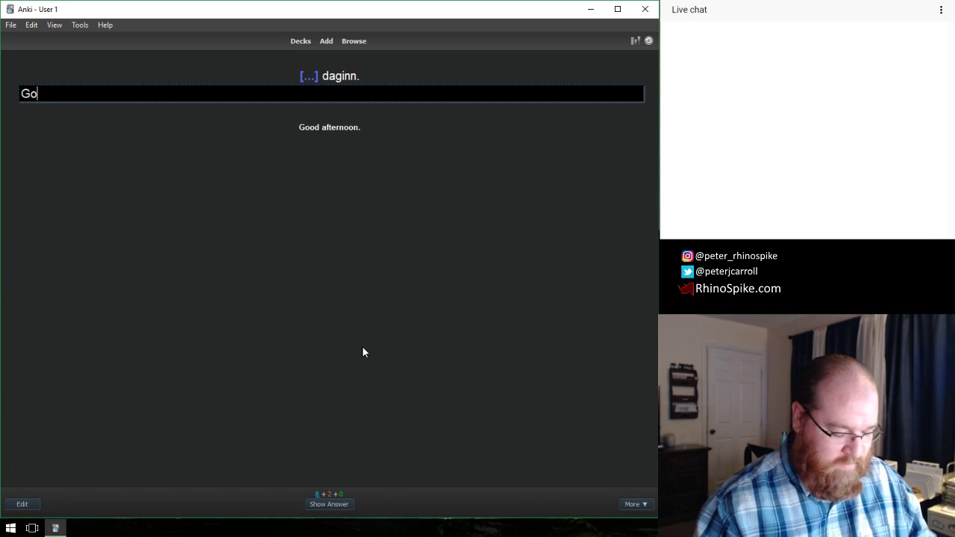
pyautogui.write('ð')
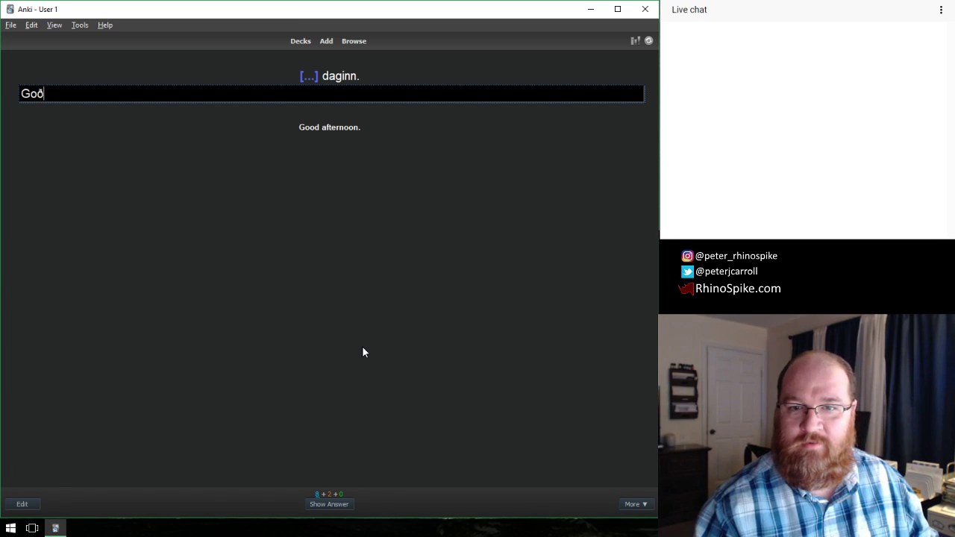
pyautogui.write('in')
pyautogui.press('Return')
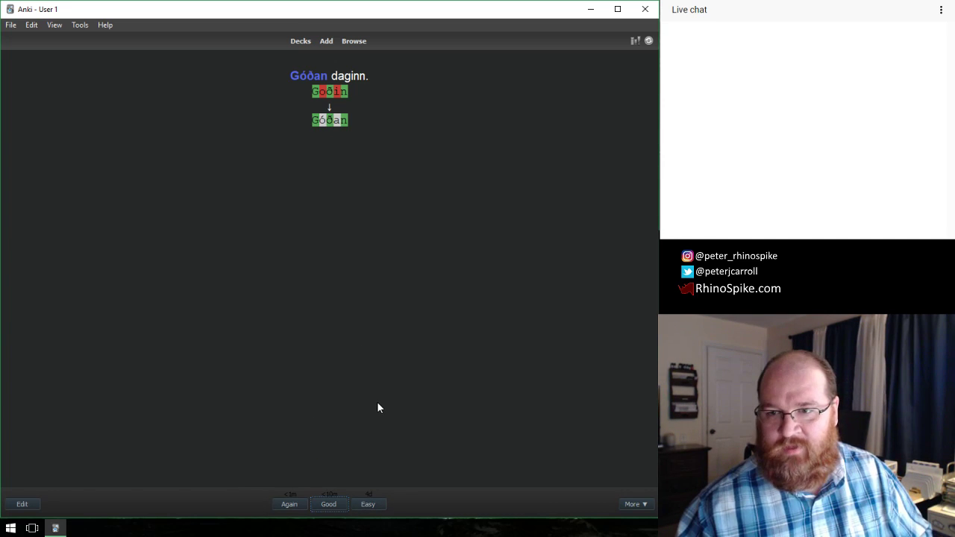
# - Grade the Góðan daginn card Good and answer 'Góðan dag.' with 'Góðan', shown correct
pyautogui.click(333, 506)
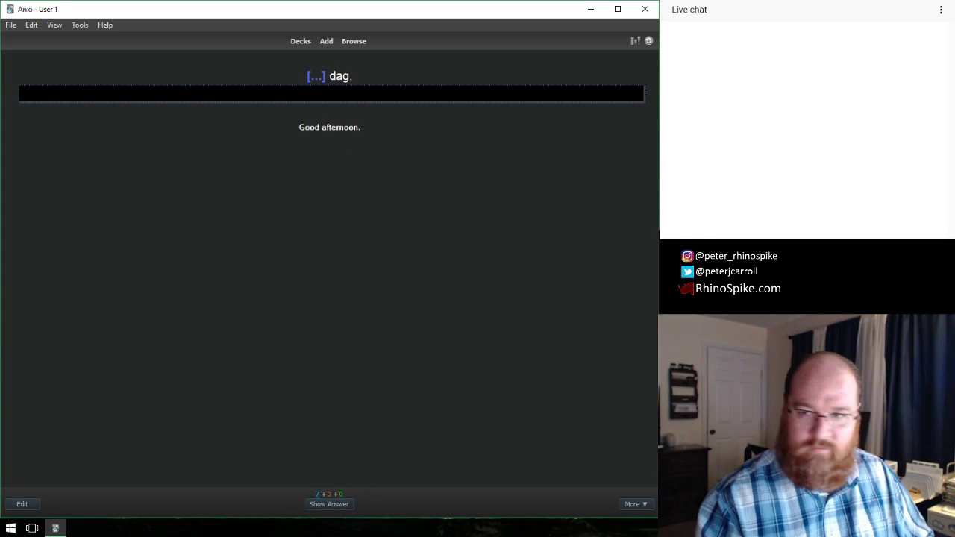
pyautogui.write('Góð')
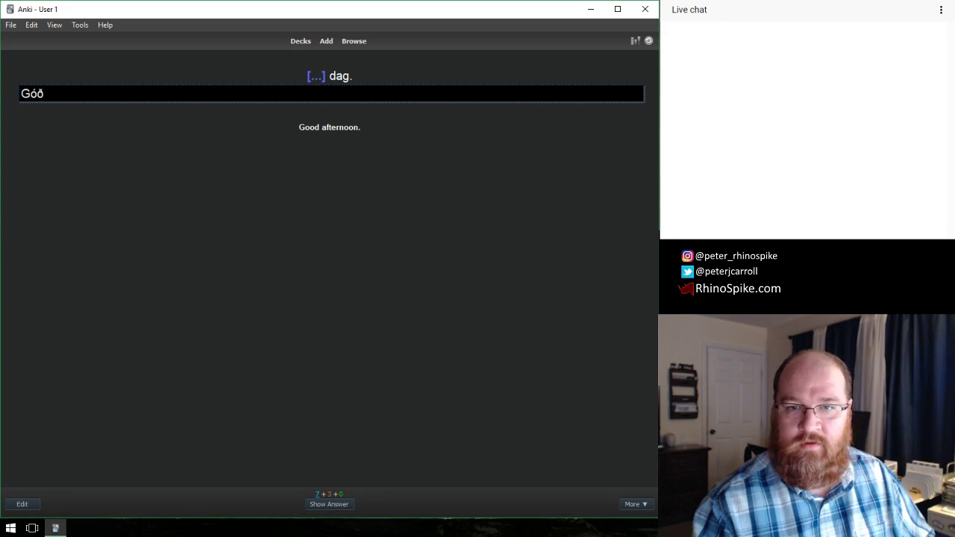
pyautogui.write('an')
pyautogui.press('Return')
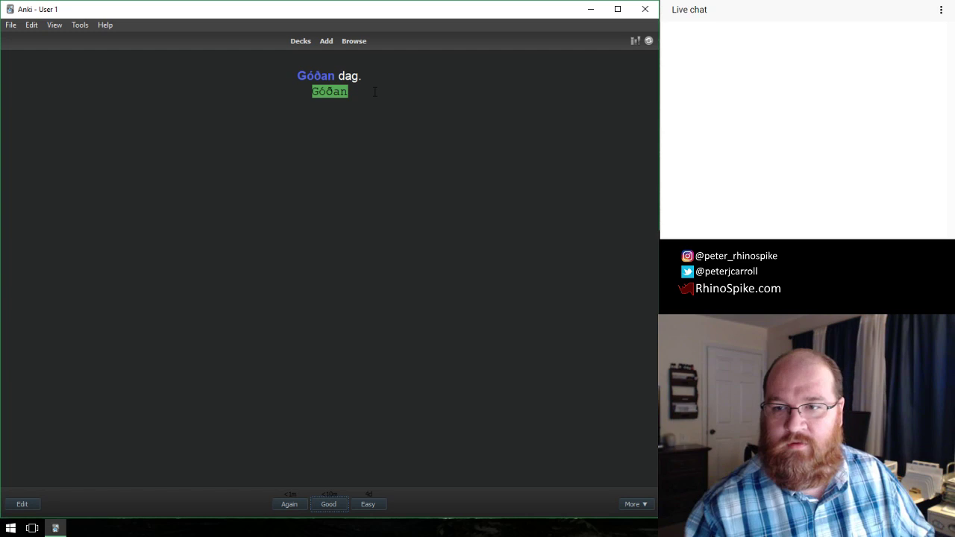
# - Grade the 'Góðan dag.' card Good to bring up the Hótel Ísland cloze card
pyautogui.press('Return')
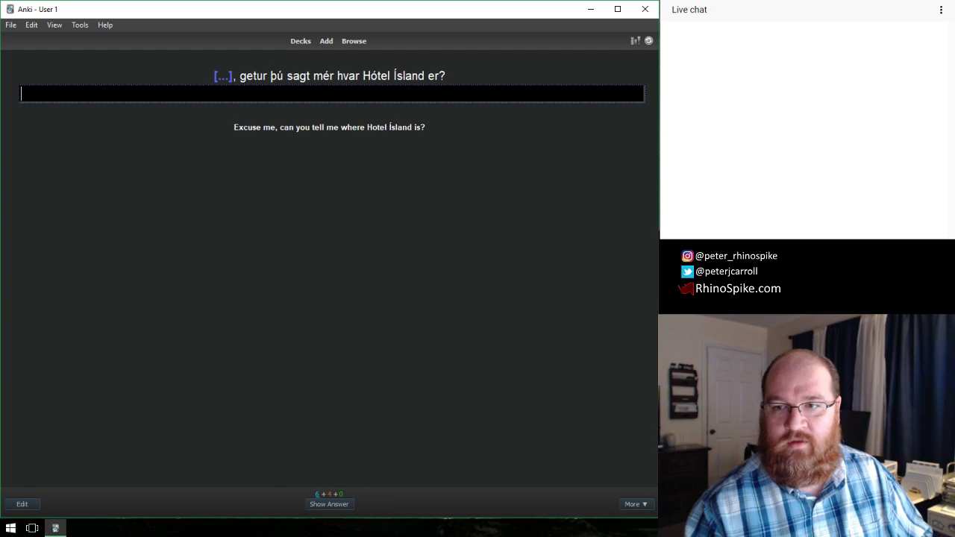